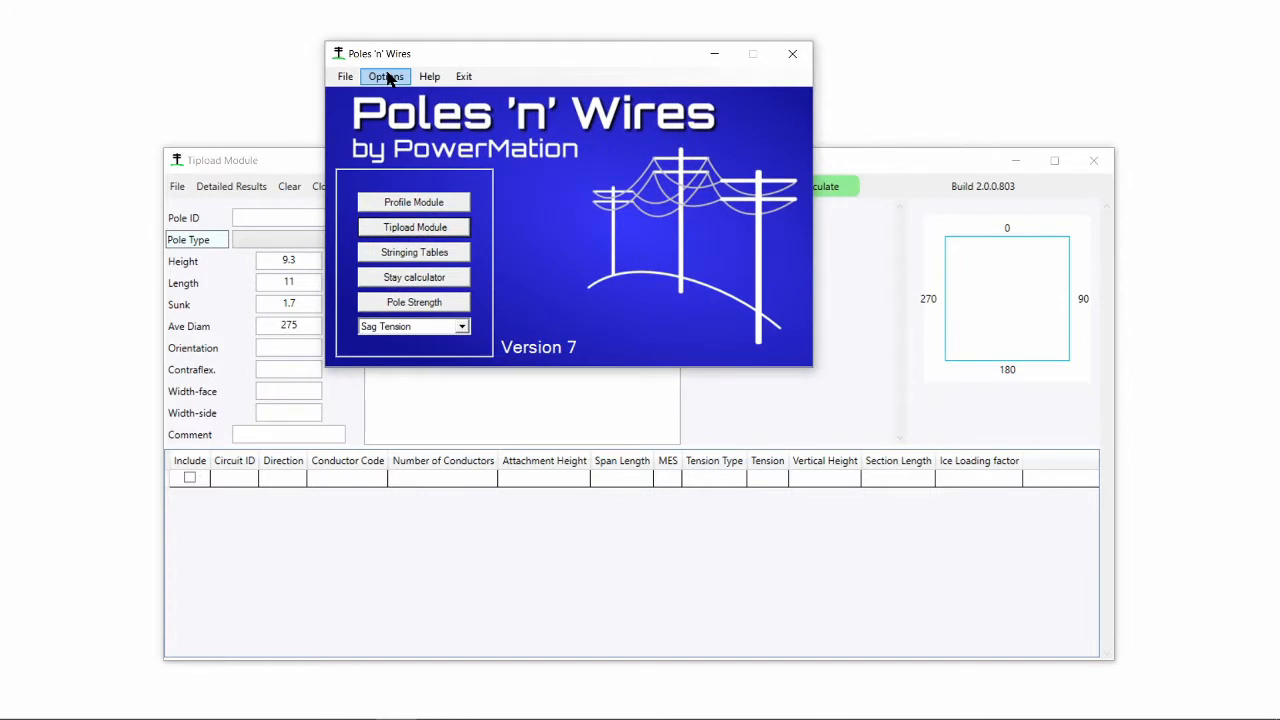
# - Open the program settings and review the Loading 1 factors under Load Combinations, then close the settings
pyautogui.click(388, 79)
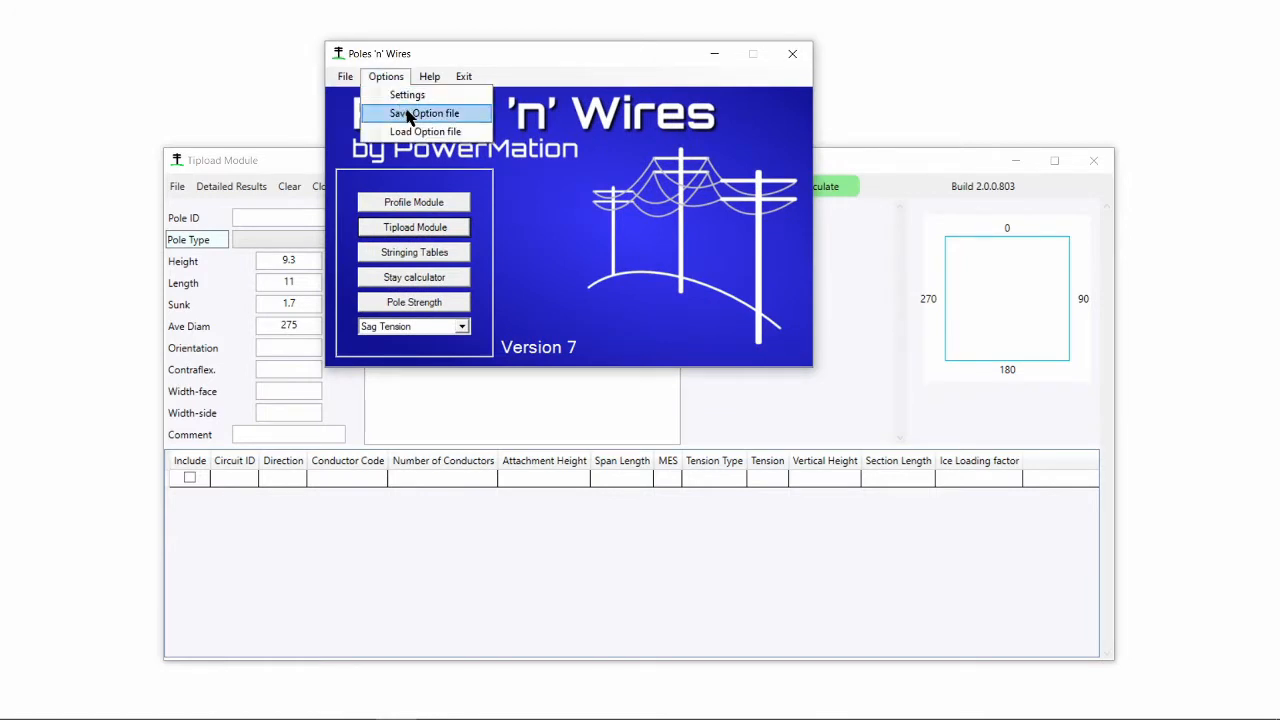
pyautogui.click(407, 97)
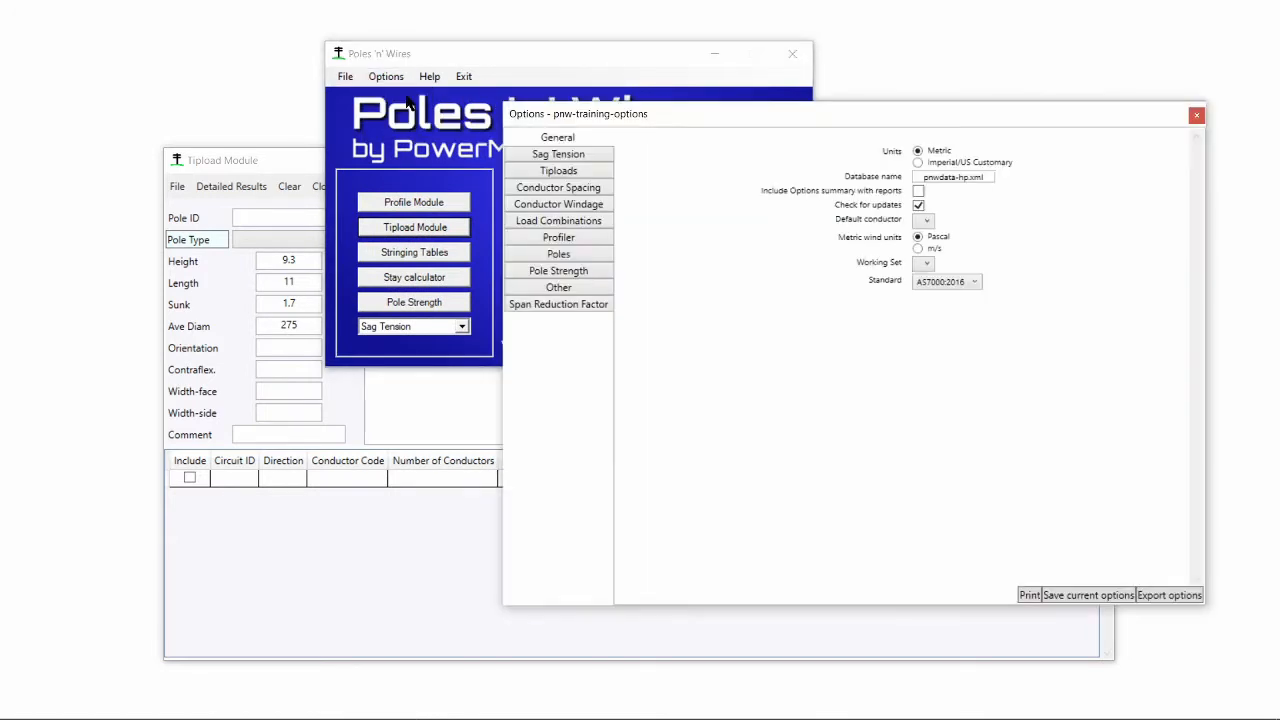
pyautogui.moveTo(674, 126); pyautogui.dragTo(578, 114)
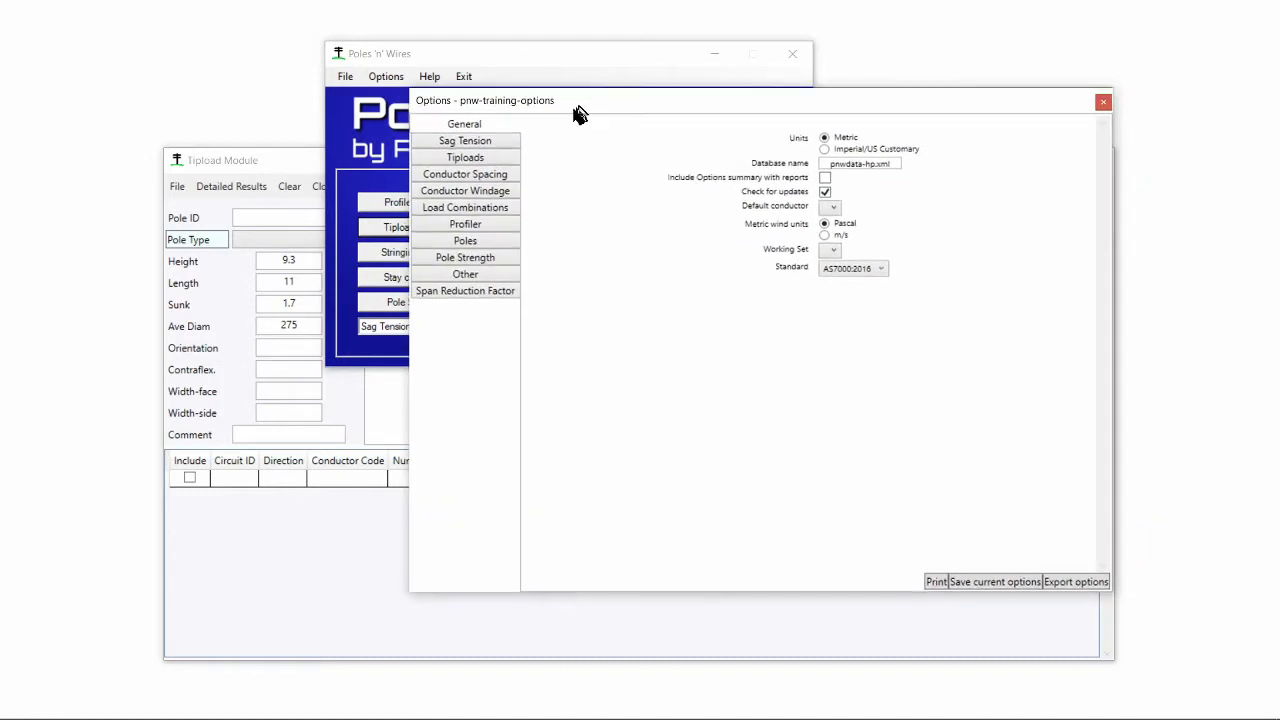
pyautogui.click(500, 210)
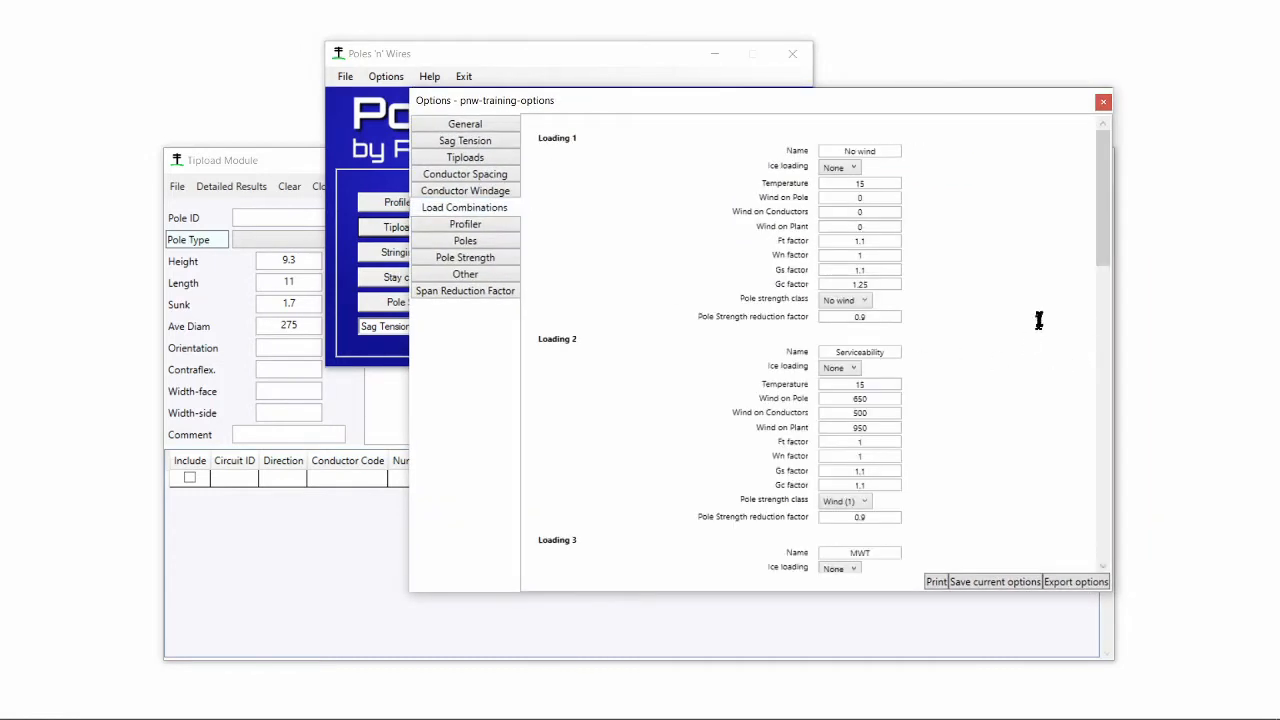
pyautogui.keyDown('ctrl'); pyautogui.scroll(5, 1040, 318); pyautogui.keyUp('ctrl')
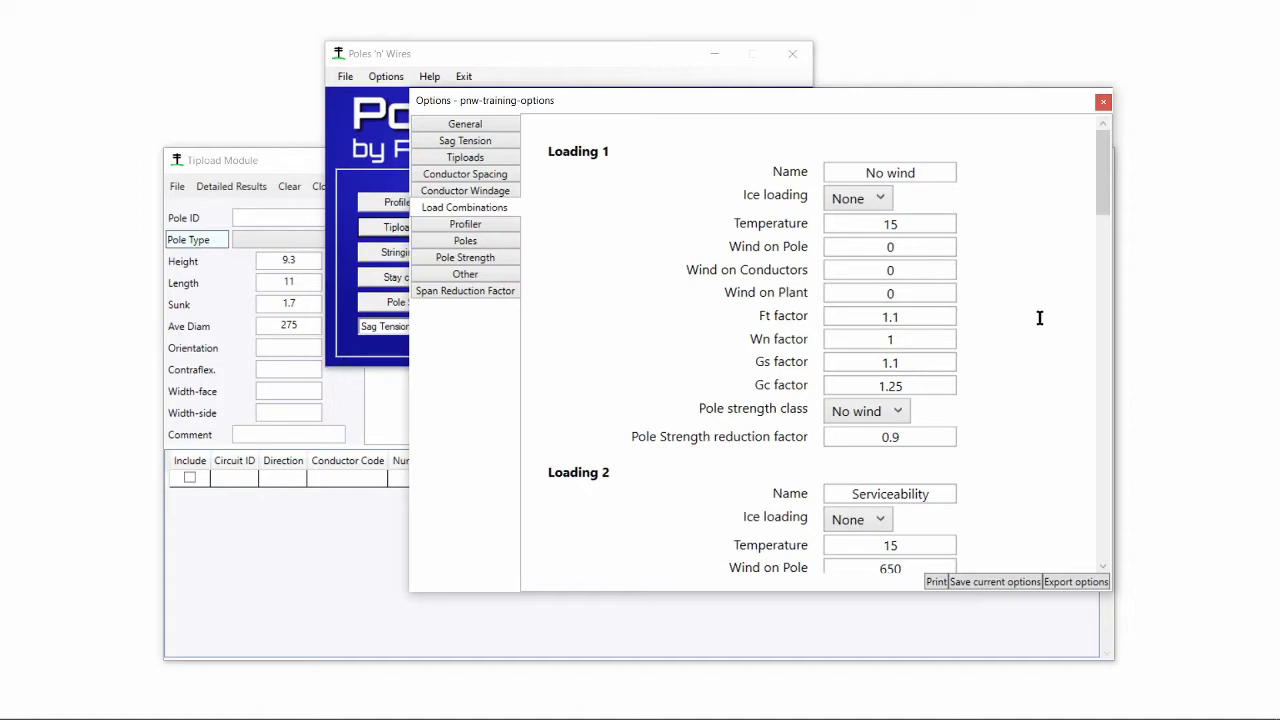
pyautogui.click(940, 318)
pyautogui.click(936, 339)
pyautogui.click(938, 362)
pyautogui.click(938, 385)
pyautogui.click(1103, 103)
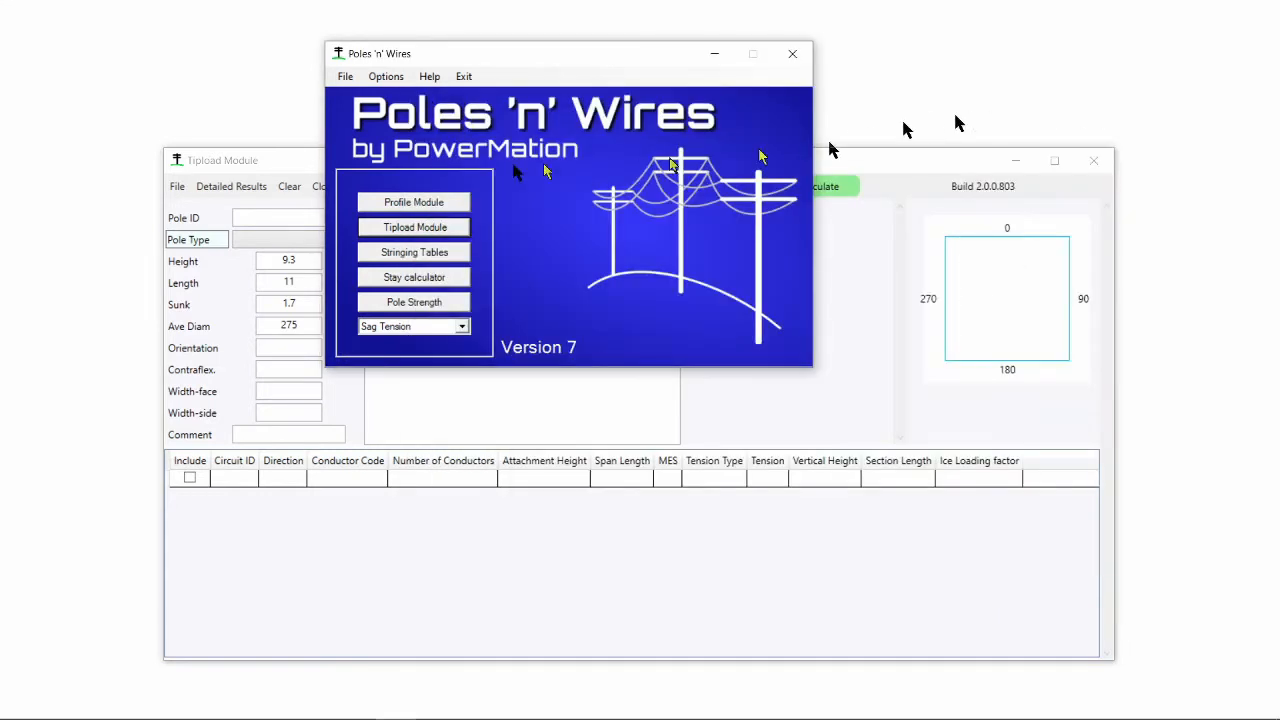
# - Reopen the settings and examine the Loading 1 wind values under Load Combinations before closing them again
pyautogui.click(292, 163)
pyautogui.moveTo(292, 168); pyautogui.dragTo(284, 105)
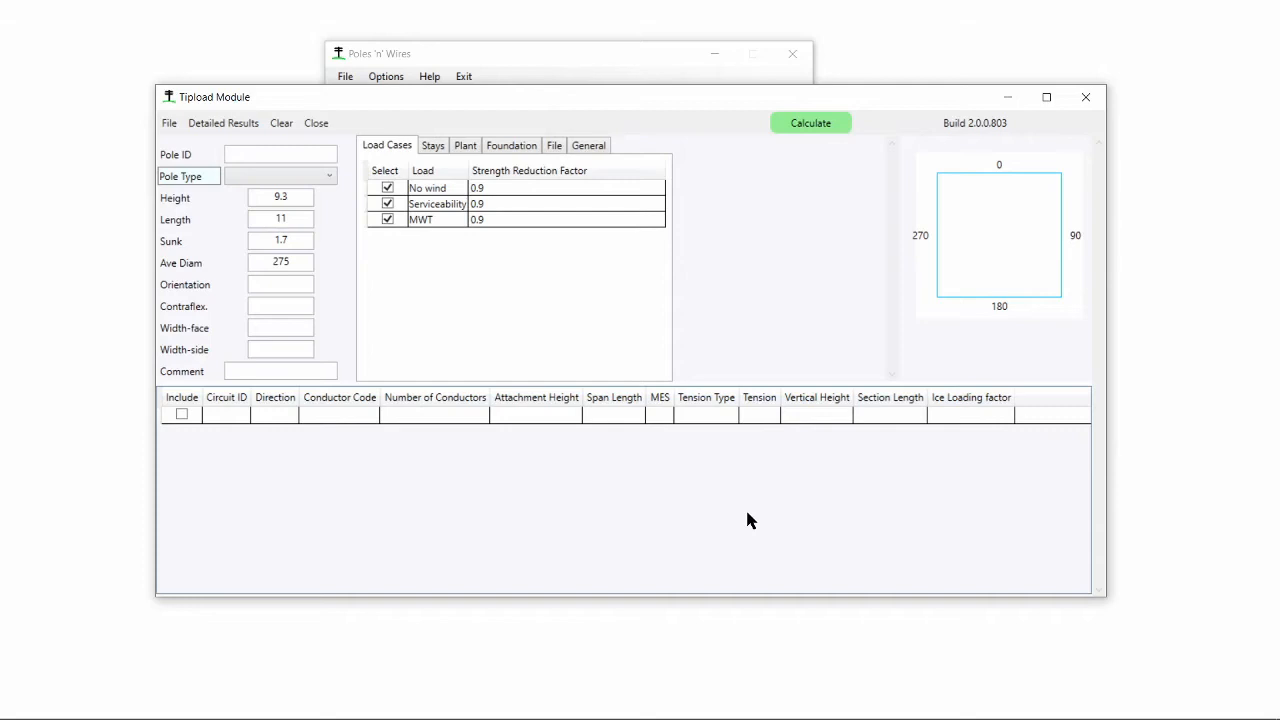
pyautogui.click(390, 80)
pyautogui.click(386, 78)
pyautogui.click(405, 98)
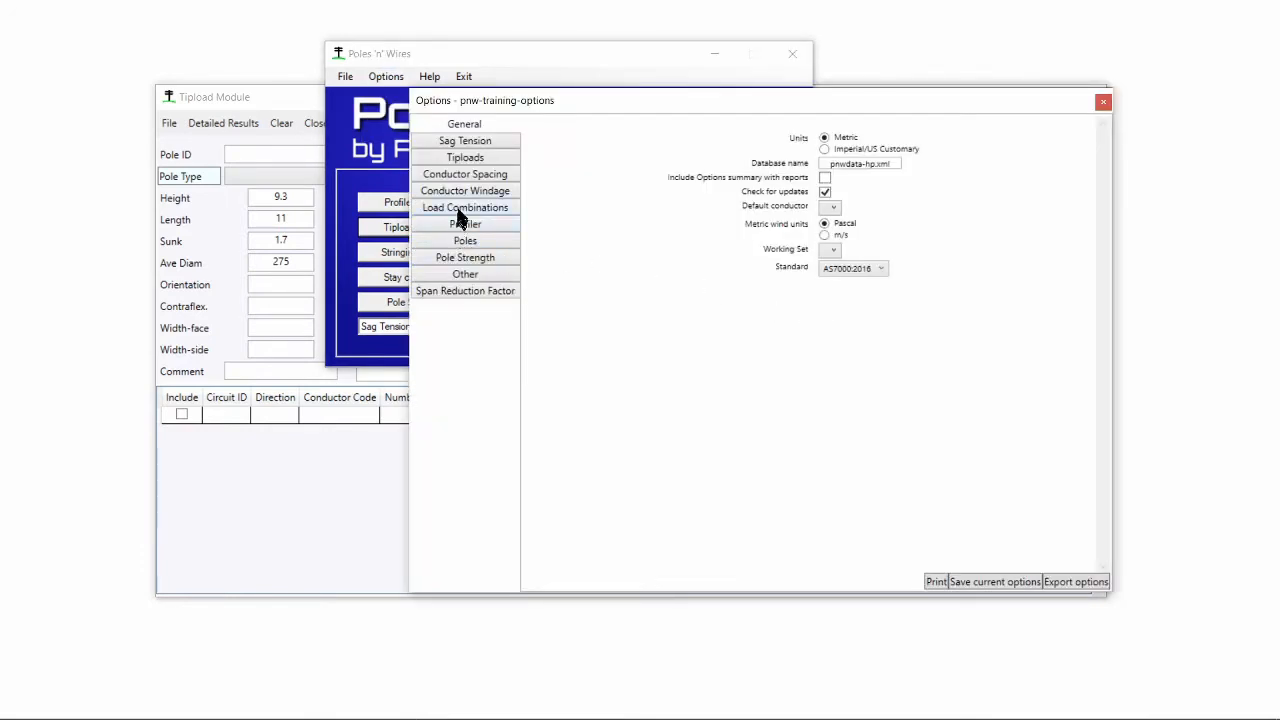
pyautogui.click(462, 208)
pyautogui.keyDown('ctrl'); pyautogui.scroll(4, 967, 233); pyautogui.keyUp('ctrl')
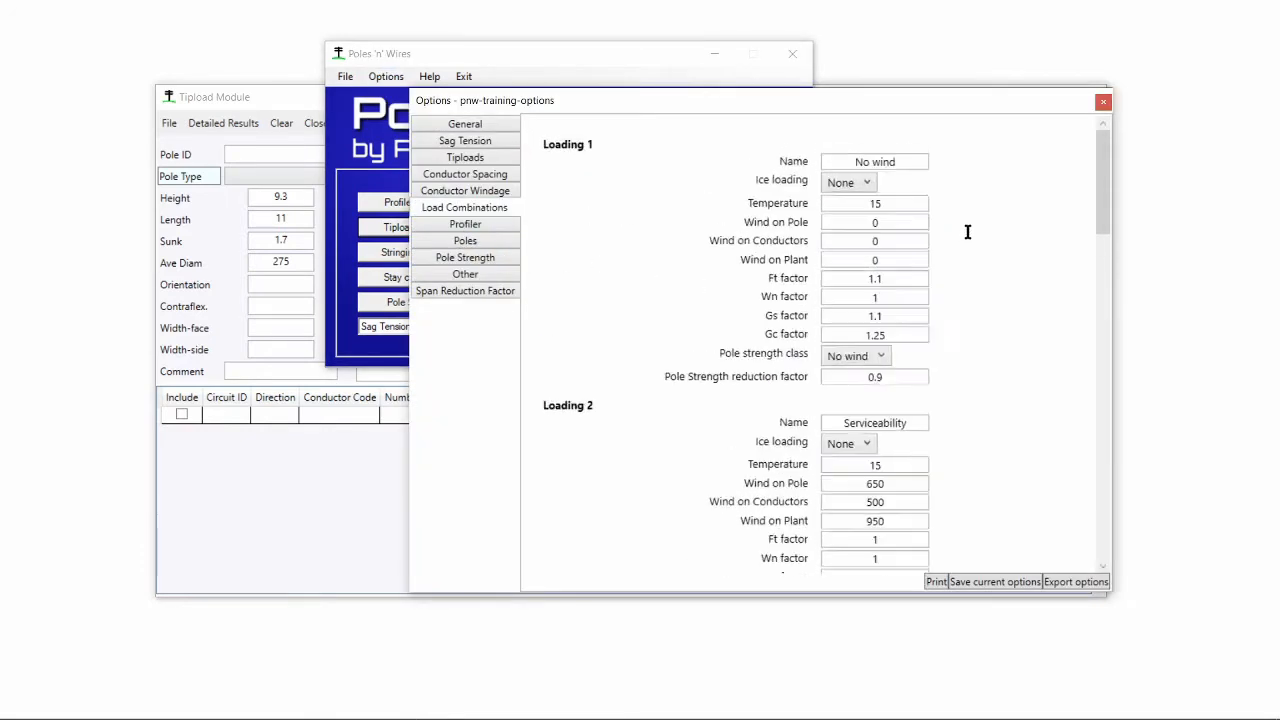
pyautogui.click(856, 215)
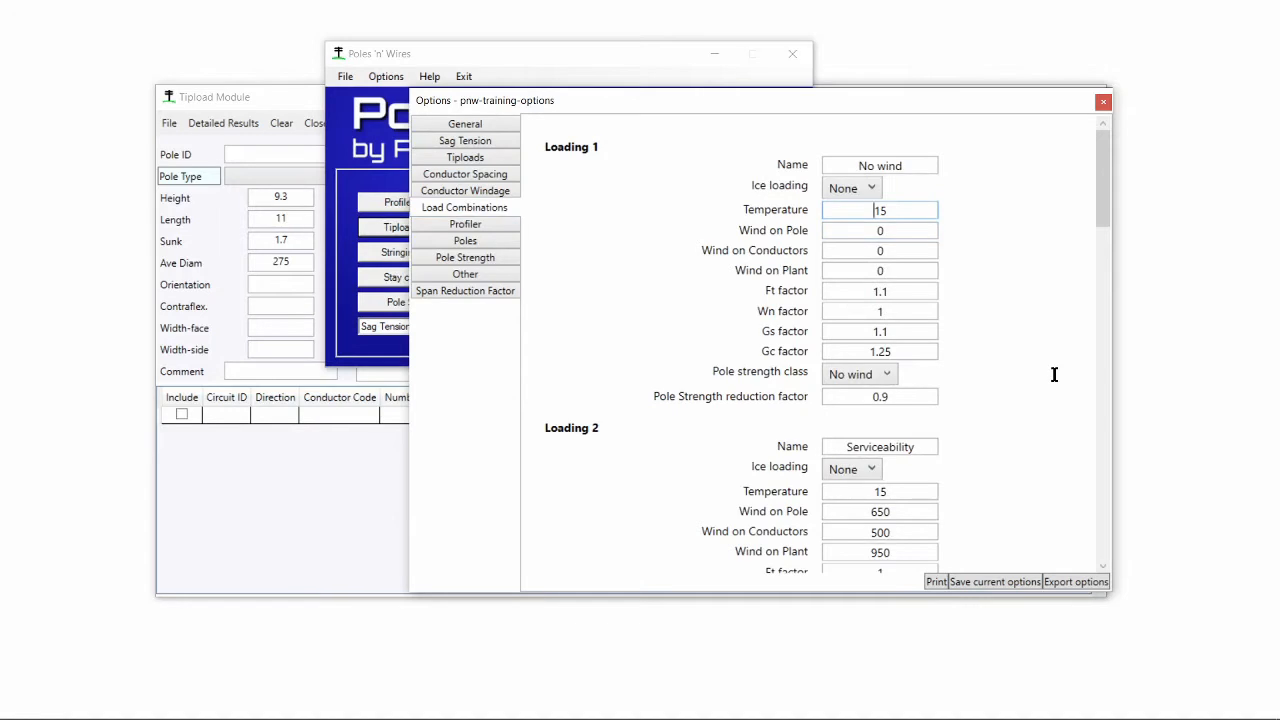
pyautogui.click(1102, 104)
pyautogui.click(893, 102)
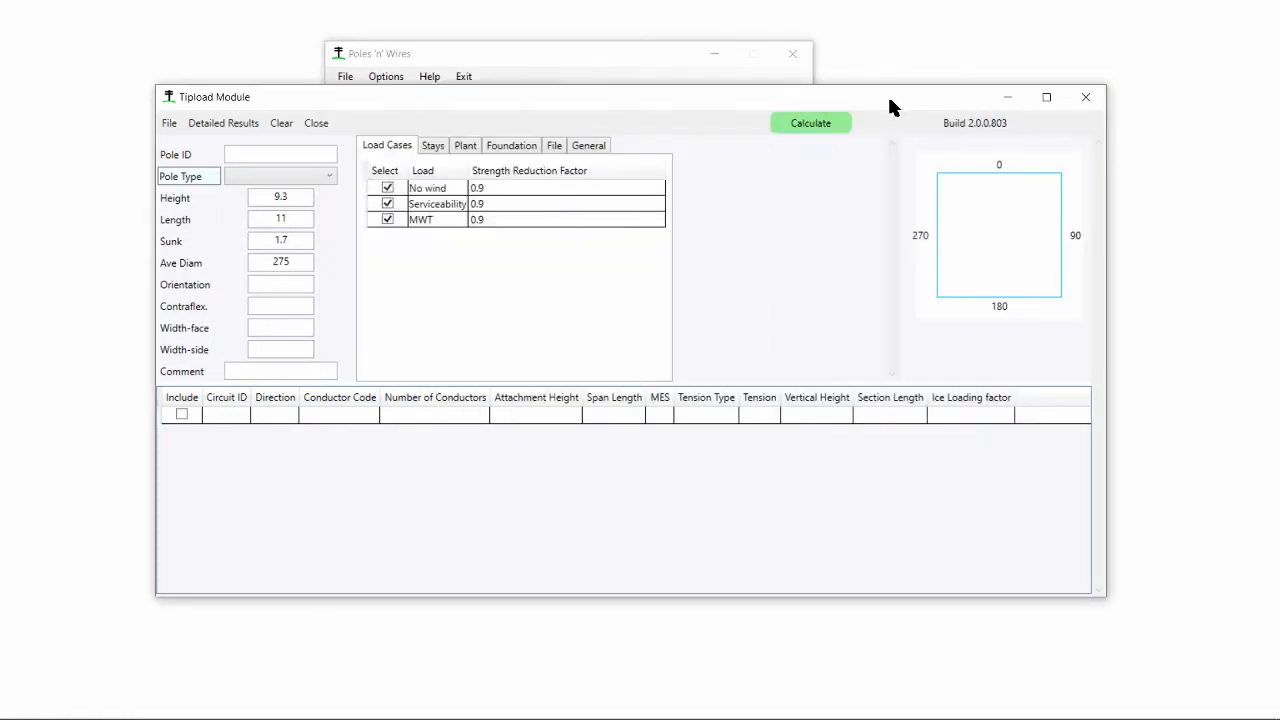
# - Close the Tipload Module, open the Profile Module and enlarge its window
pyautogui.click(317, 124)
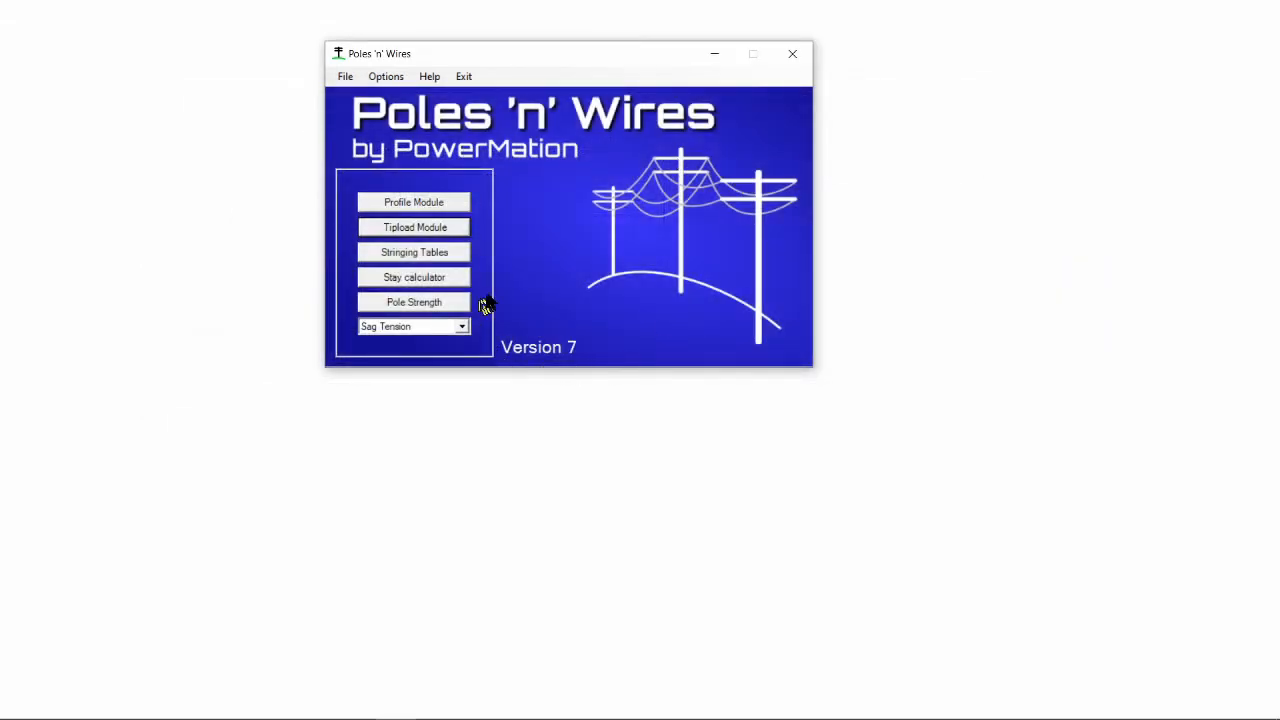
pyautogui.click(452, 206)
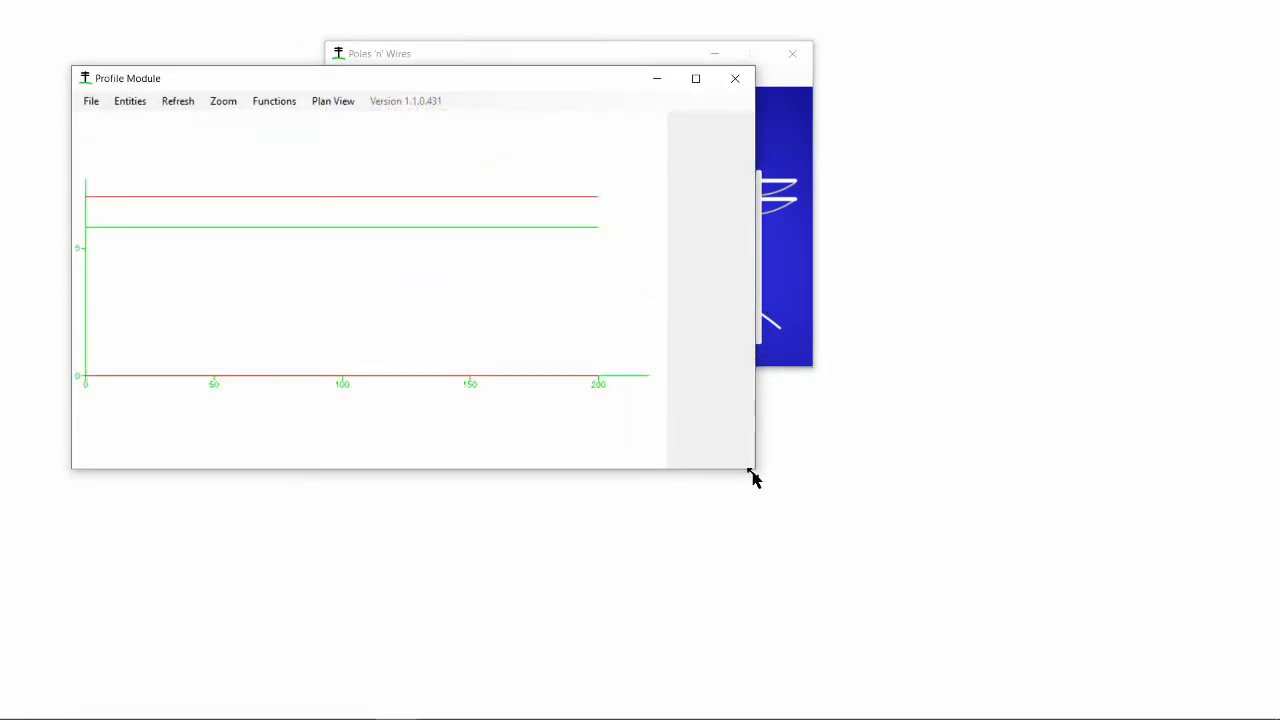
pyautogui.moveTo(754, 476); pyautogui.dragTo(929, 517)
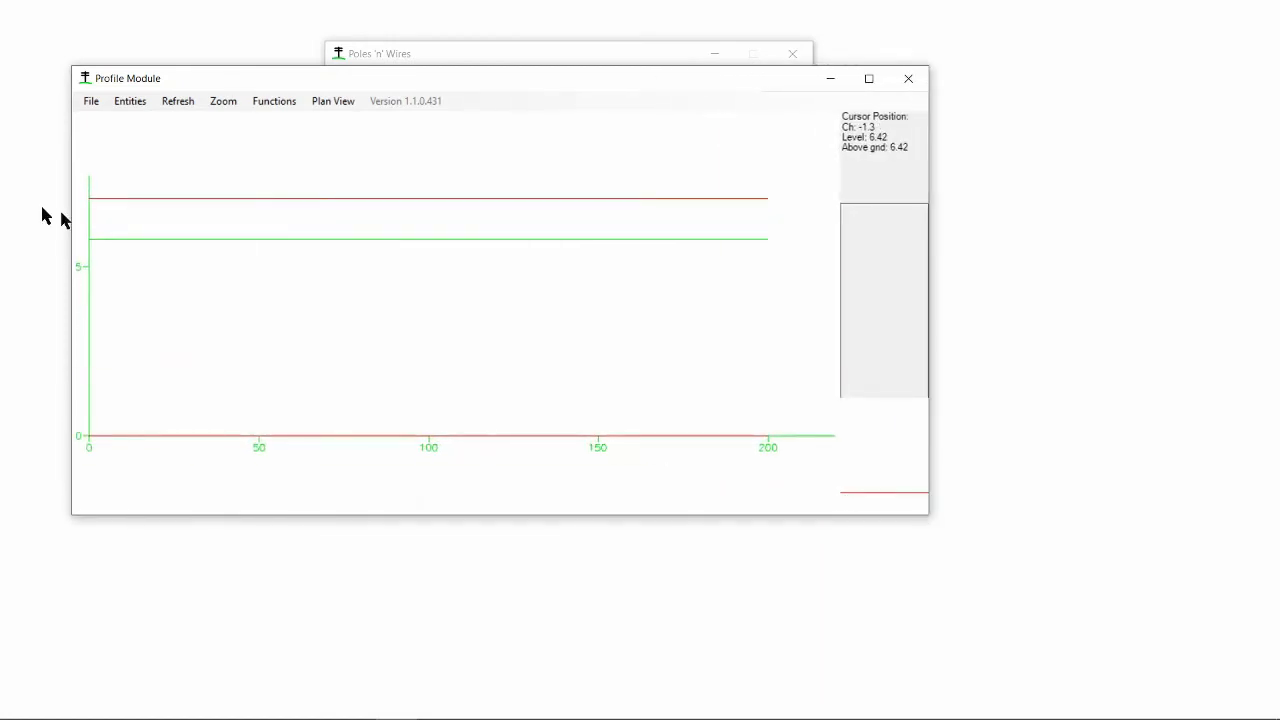
# - In the groundline summary table, add a point at chainage 100 with level 2 and set the chainage 200 level to 1
pyautogui.click(91, 102)
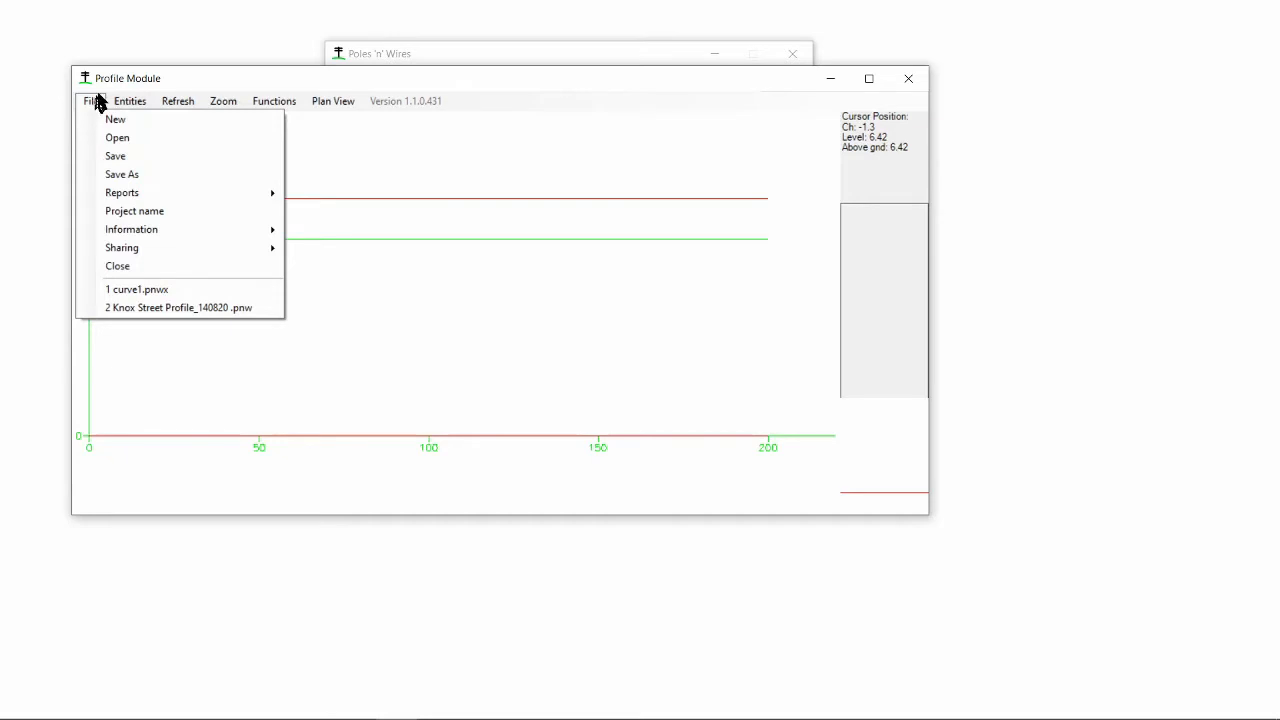
pyautogui.moveTo(114, 106)
pyautogui.moveTo(142, 142)
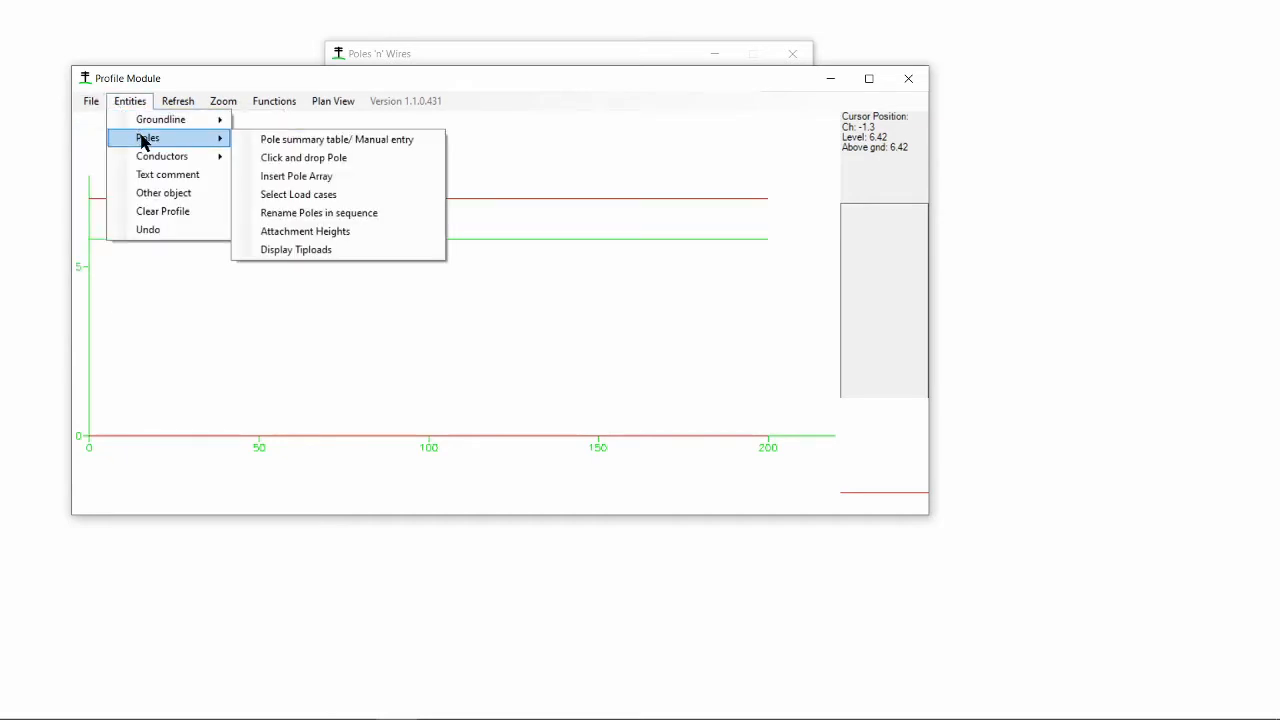
pyautogui.moveTo(149, 120)
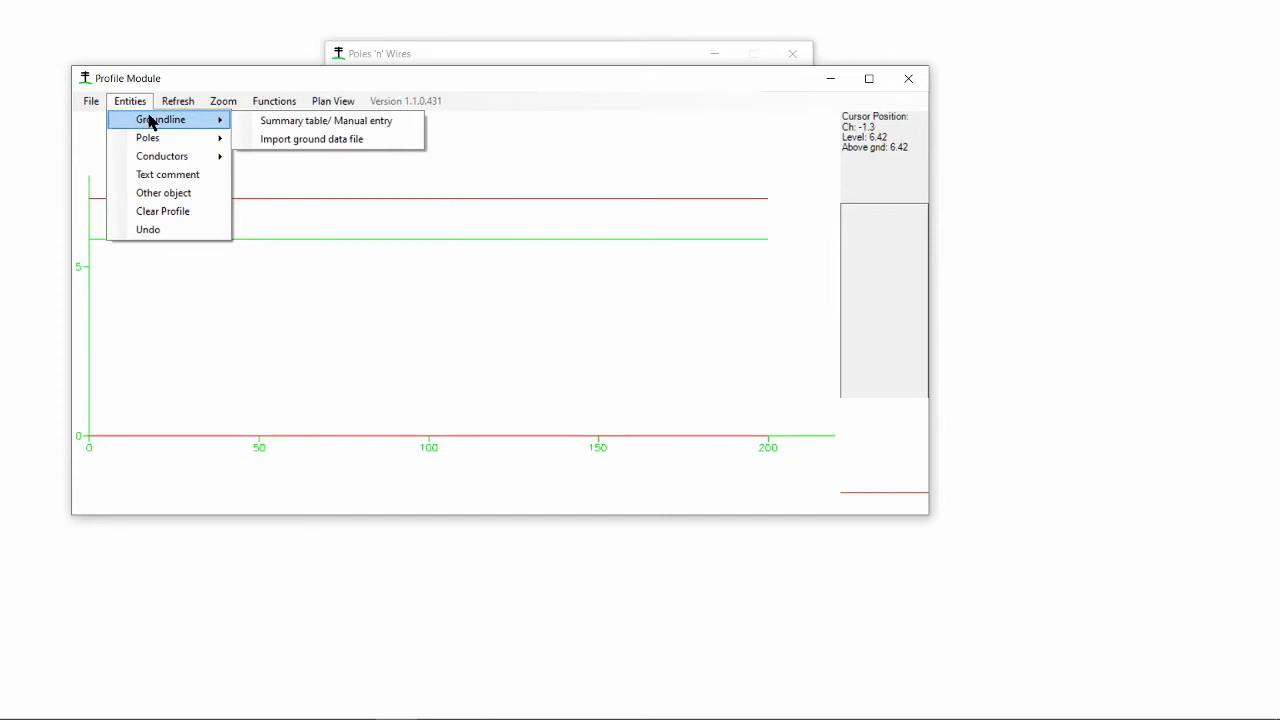
pyautogui.click(351, 121)
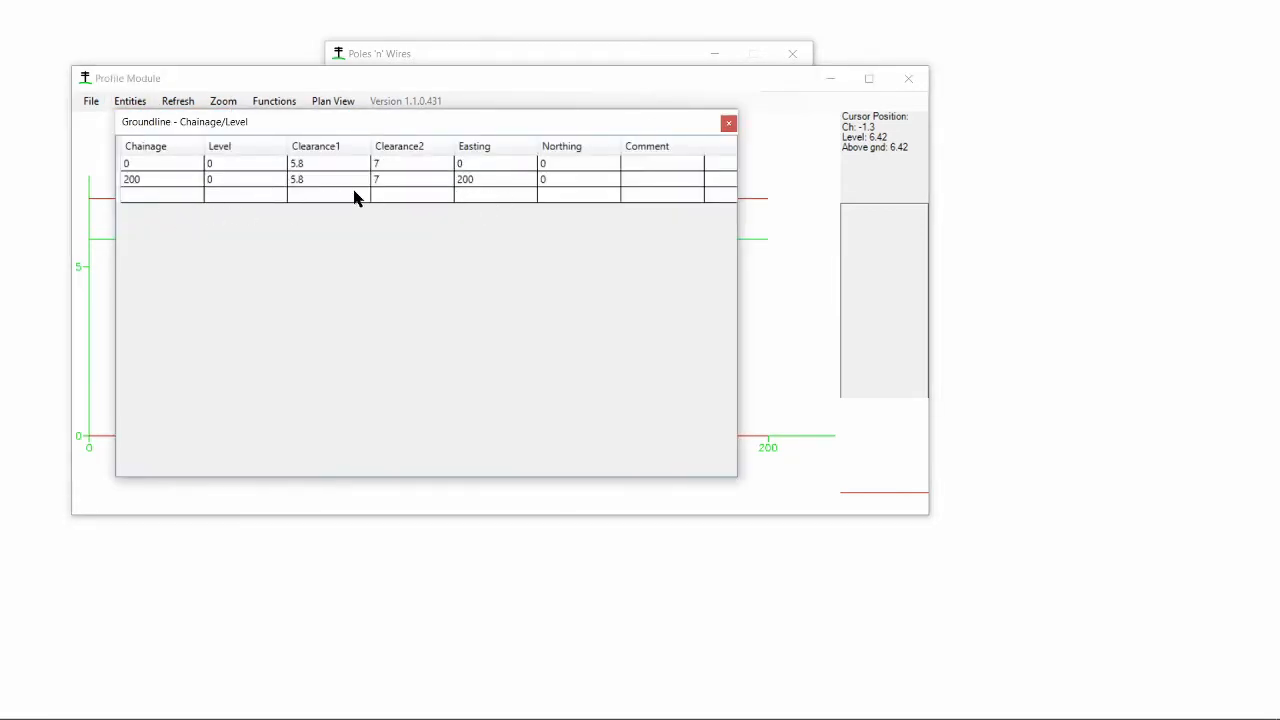
pyautogui.click(152, 204)
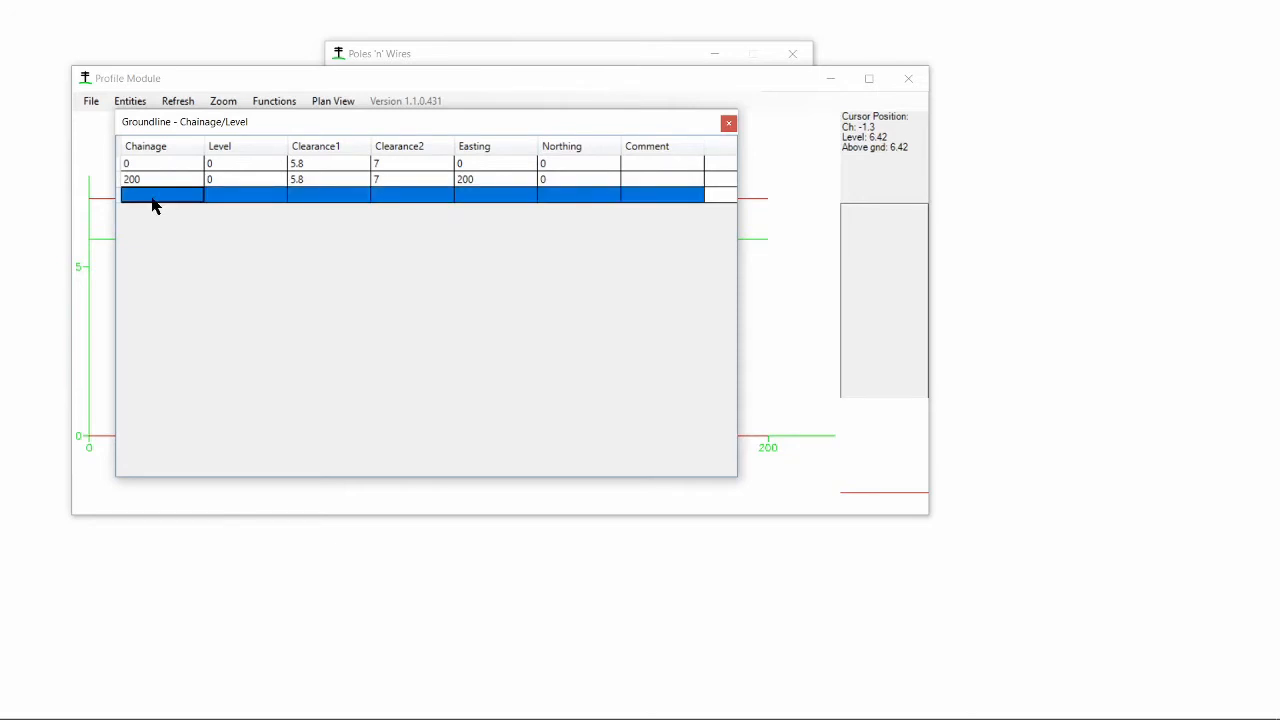
pyautogui.write('100')
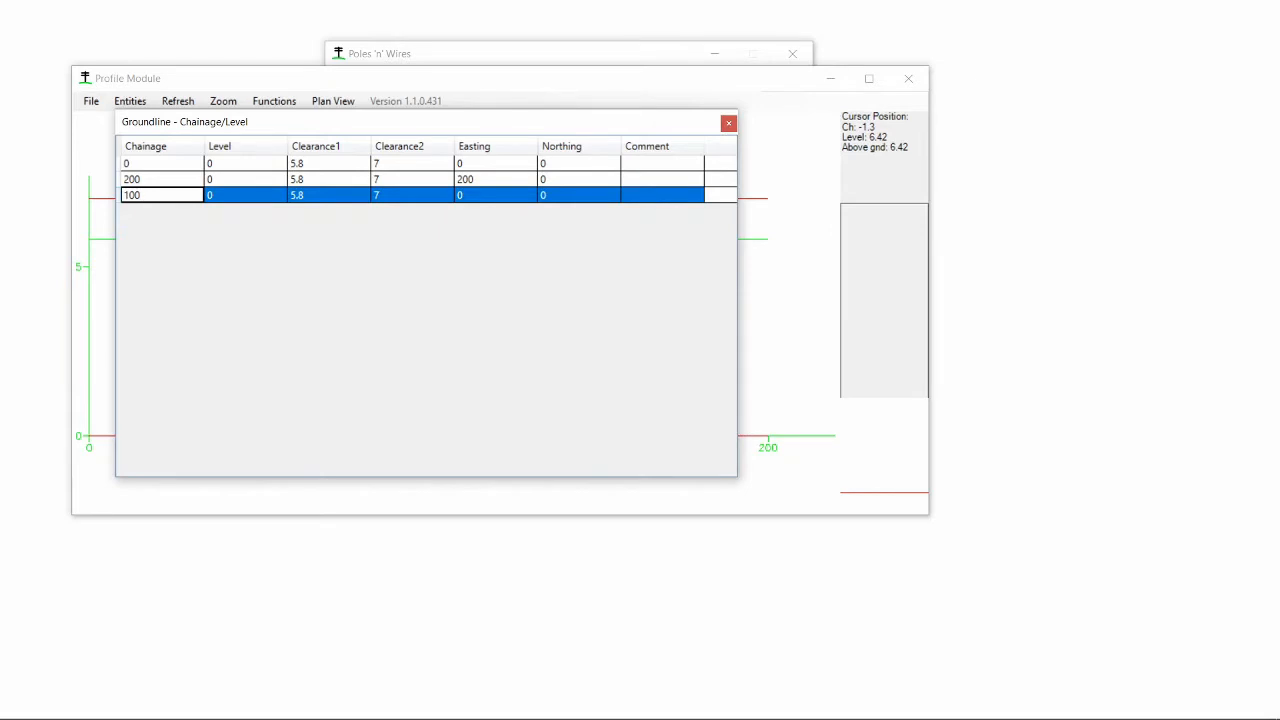
pyautogui.press('Tab')
pyautogui.write('2')
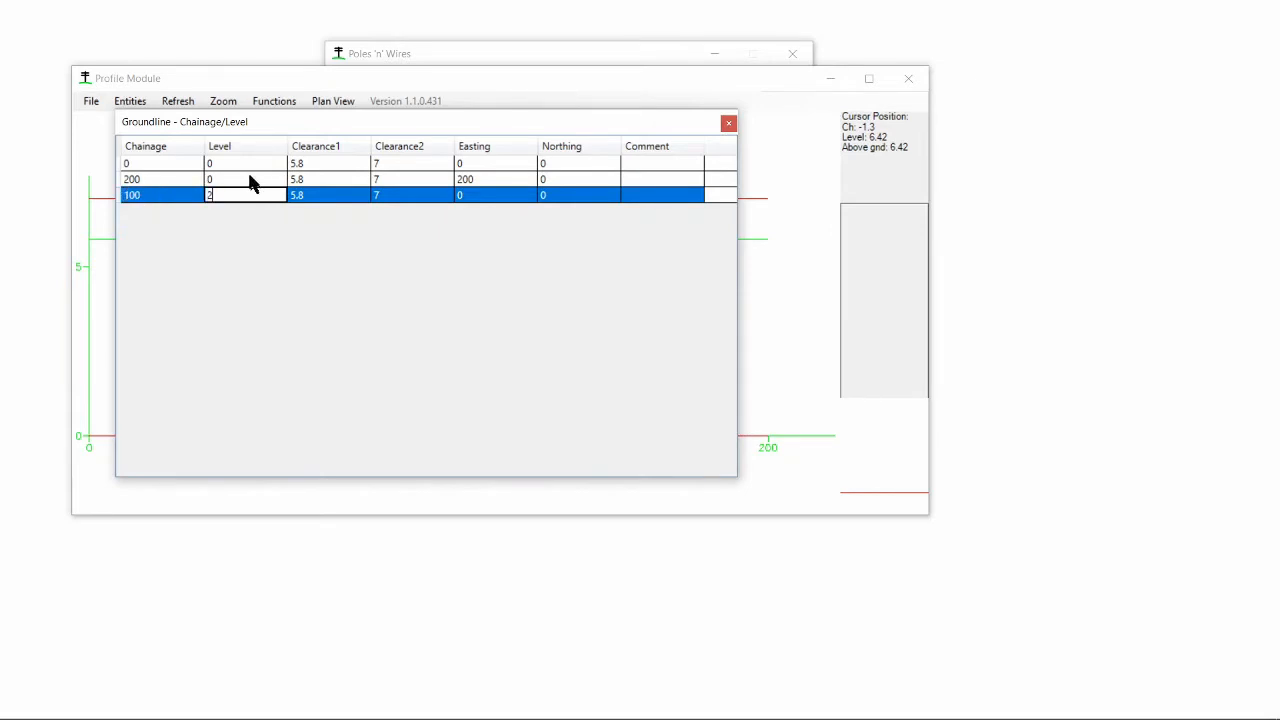
pyautogui.press('Return')
pyautogui.write('1')
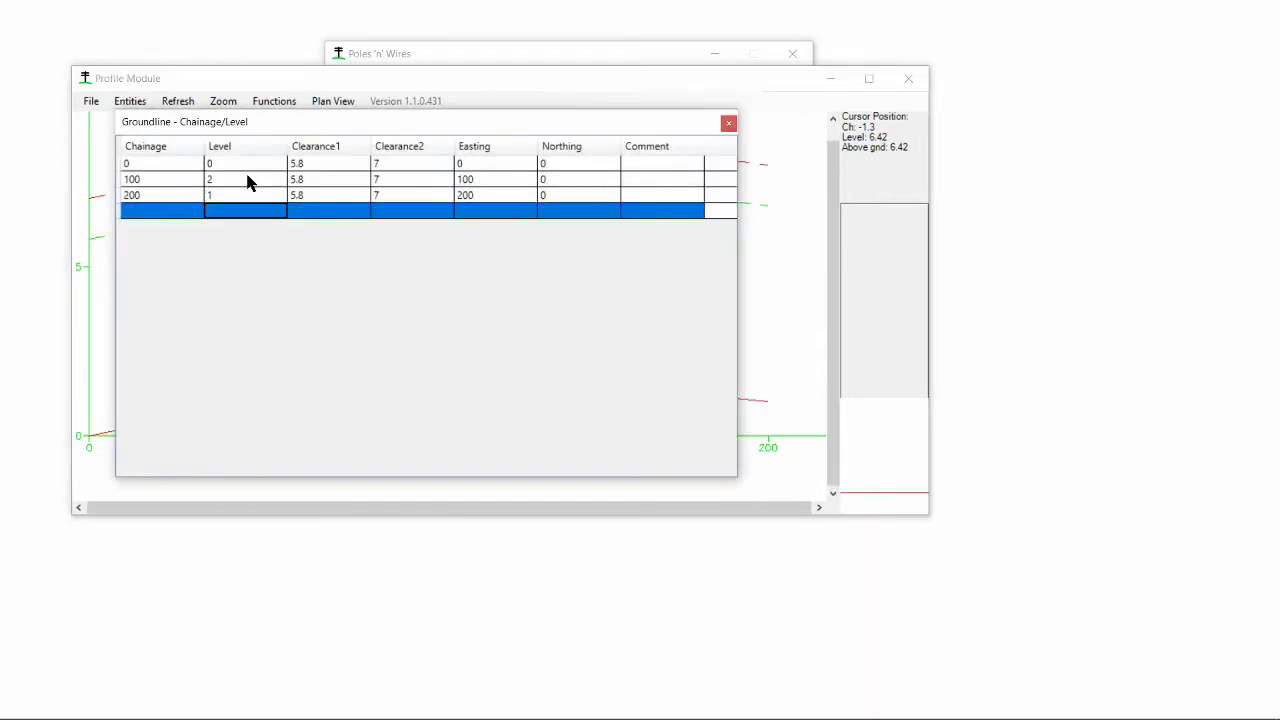
pyautogui.click(728, 123)
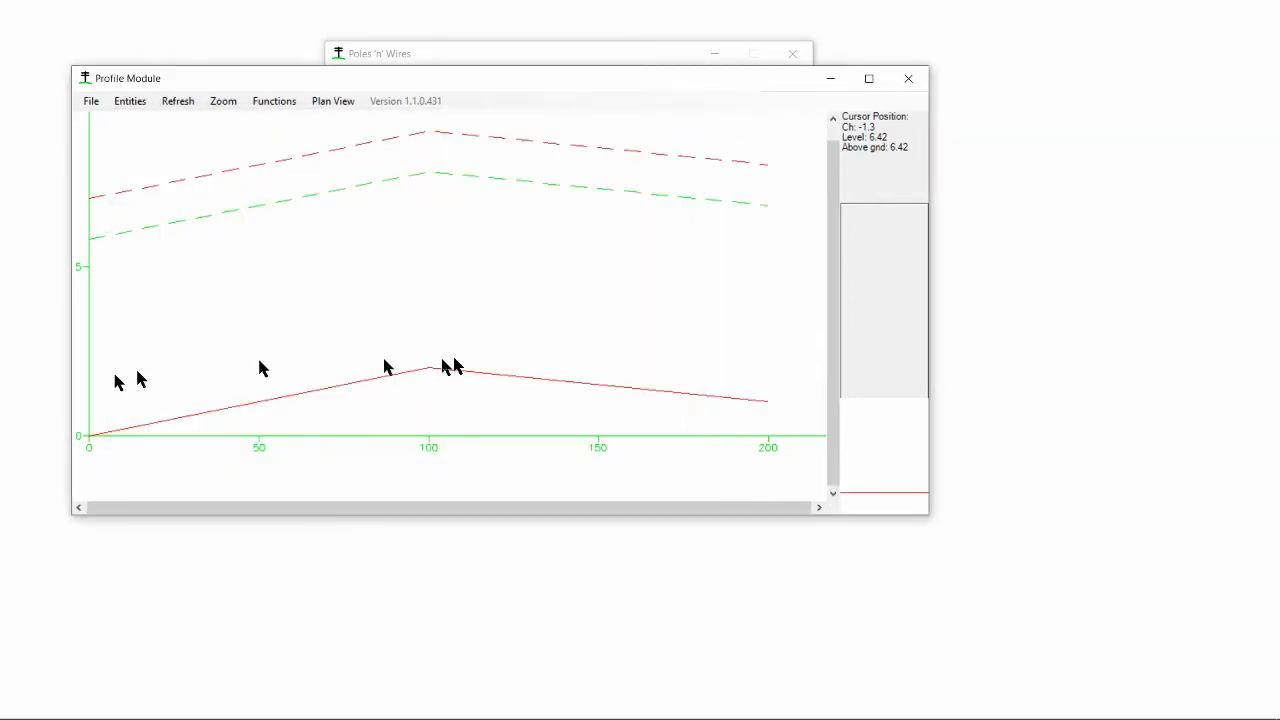
# - Open the pole summary table and add pole P1 at chainage 10 with height above ground 10.2
pyautogui.click(120, 101)
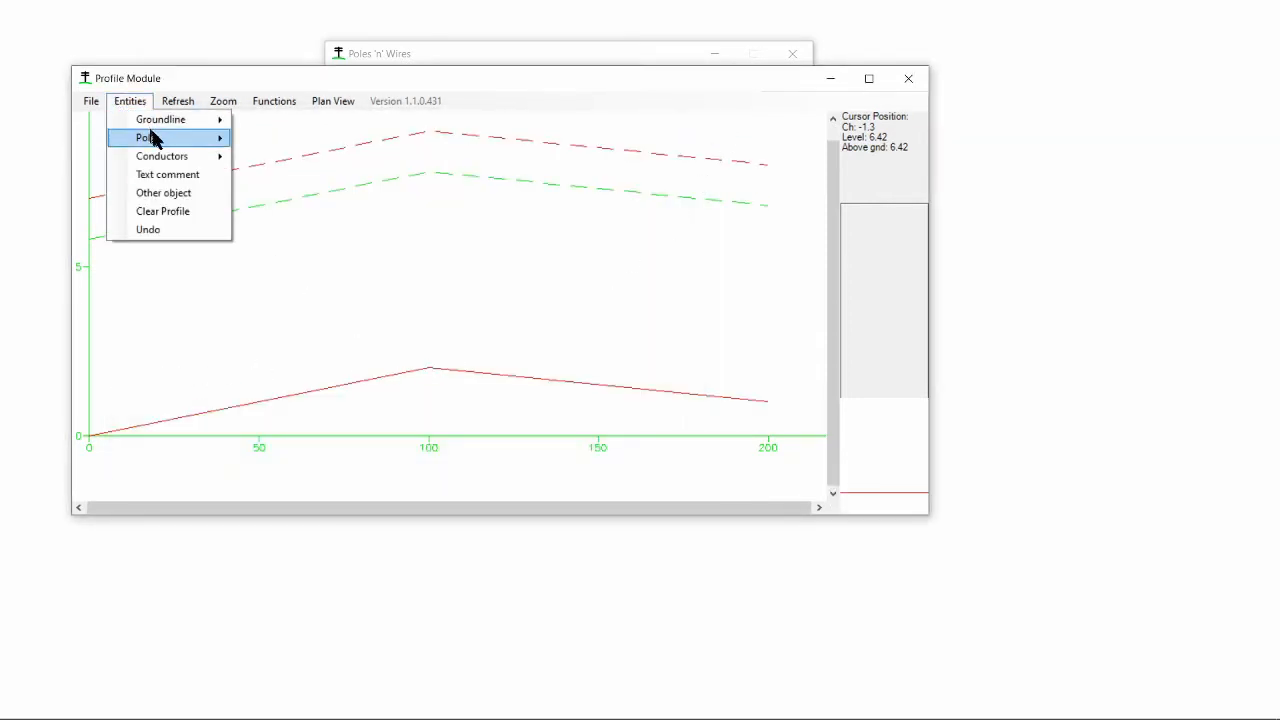
pyautogui.moveTo(149, 137)
pyautogui.click(293, 141)
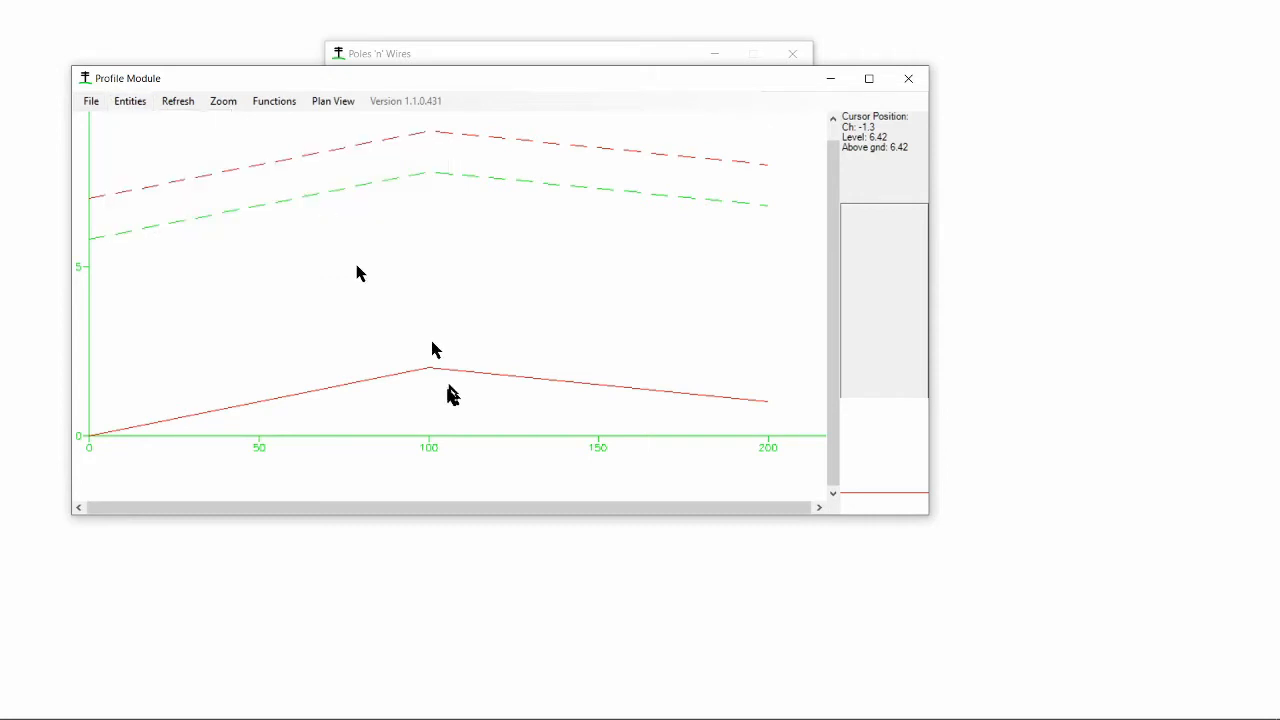
pyautogui.click(279, 236)
pyautogui.write('P1')
pyautogui.click(405, 236)
pyautogui.write('10')
pyautogui.click(440, 238)
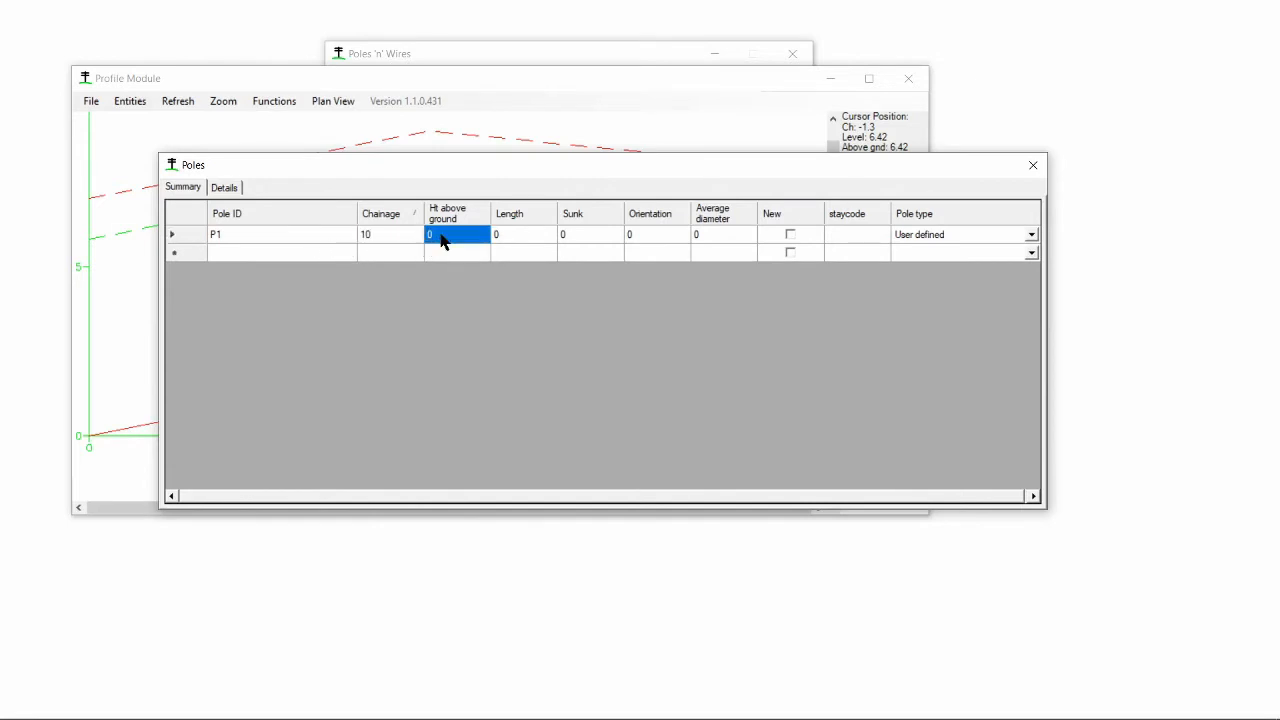
pyautogui.write('10.2')
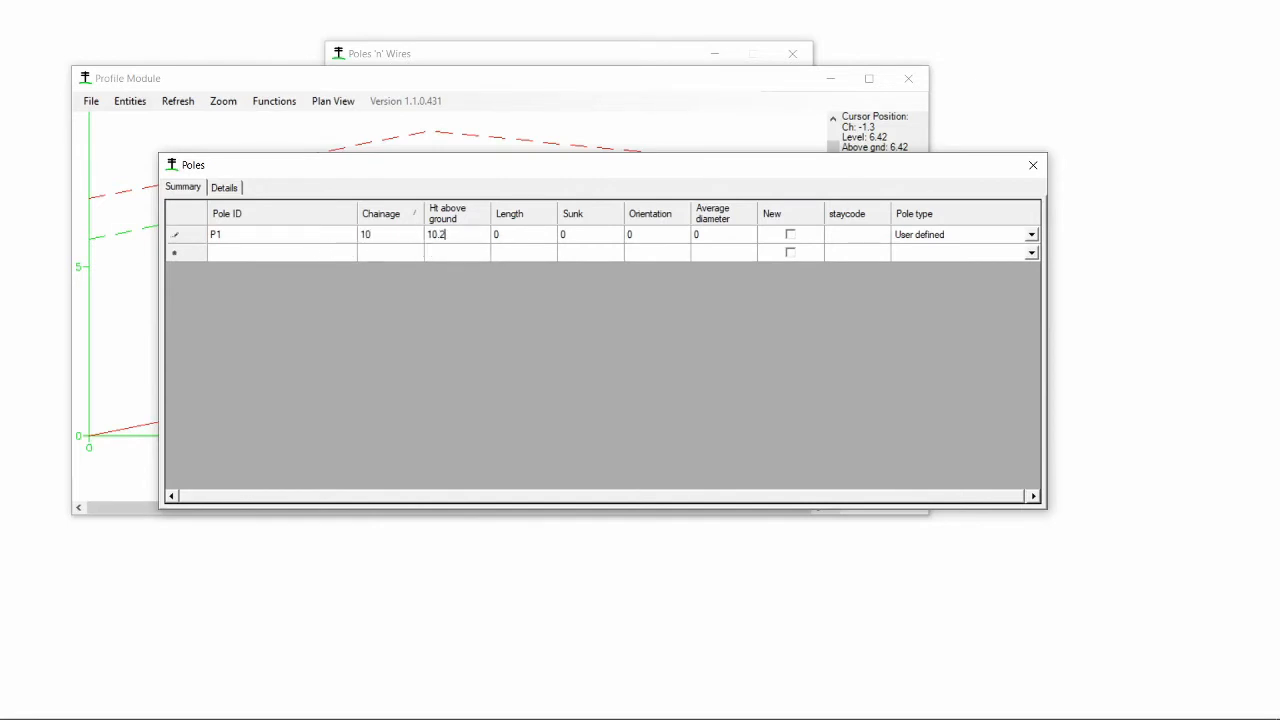
pyautogui.click(445, 252)
pyautogui.click(277, 255)
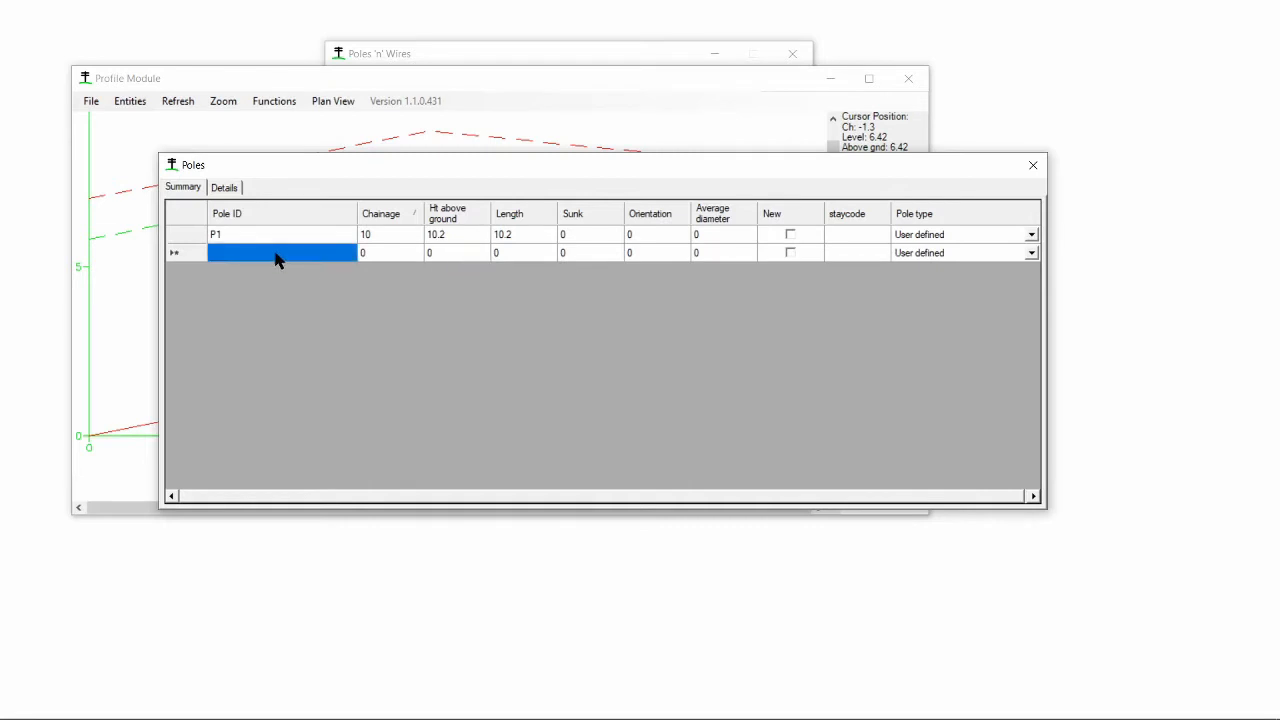
# - Add pole P2 at chainage 88 with height above ground 9.8
pyautogui.write('P2')
pyautogui.click(375, 258)
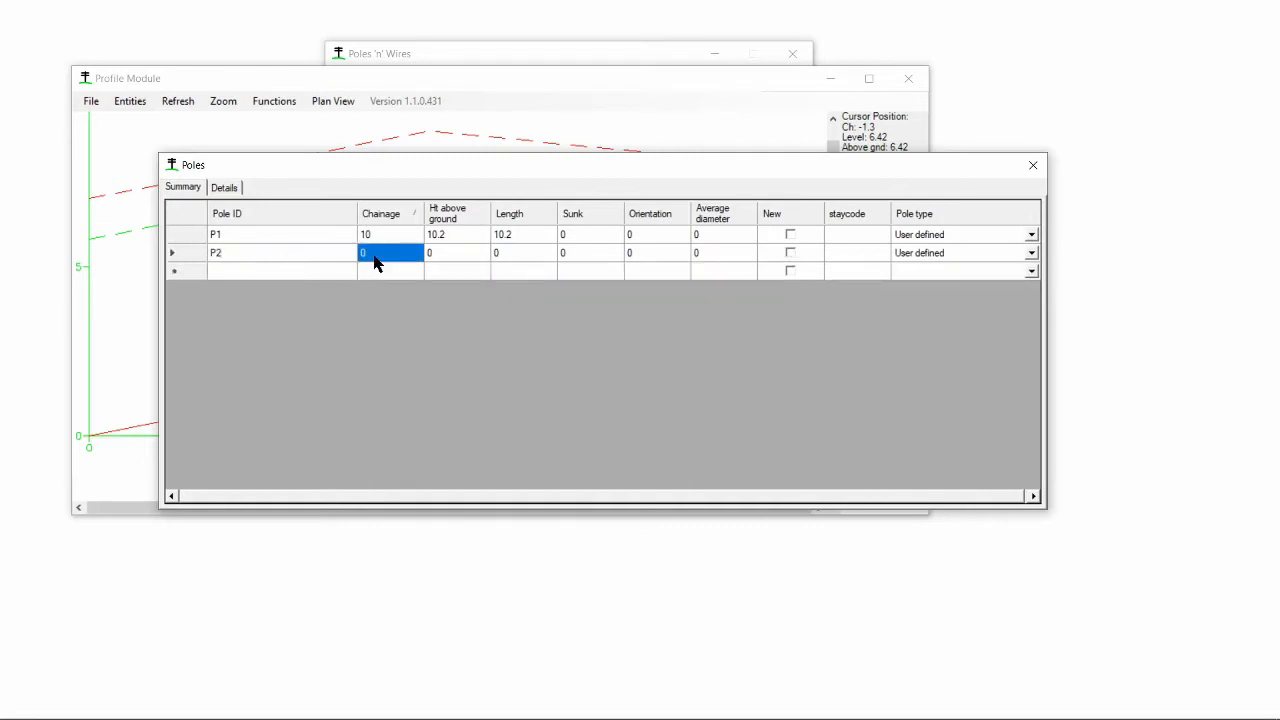
pyautogui.write('88')
pyautogui.click(447, 260)
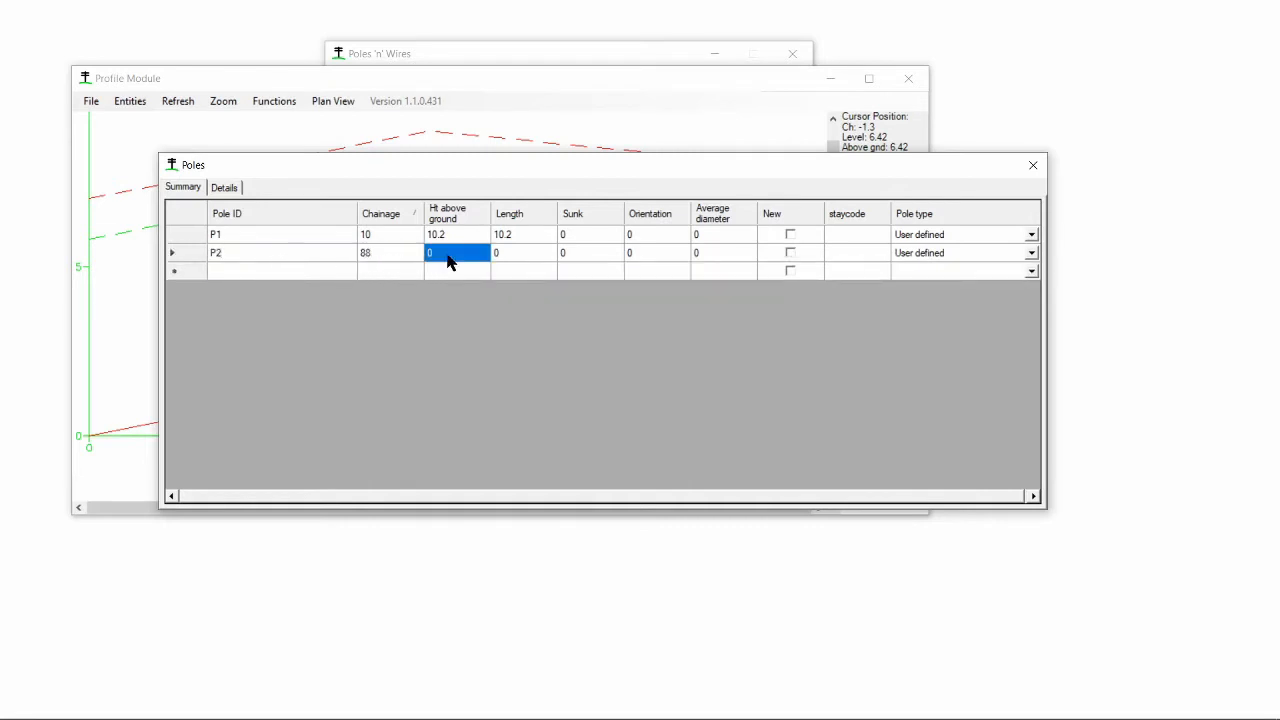
pyautogui.write('9.8')
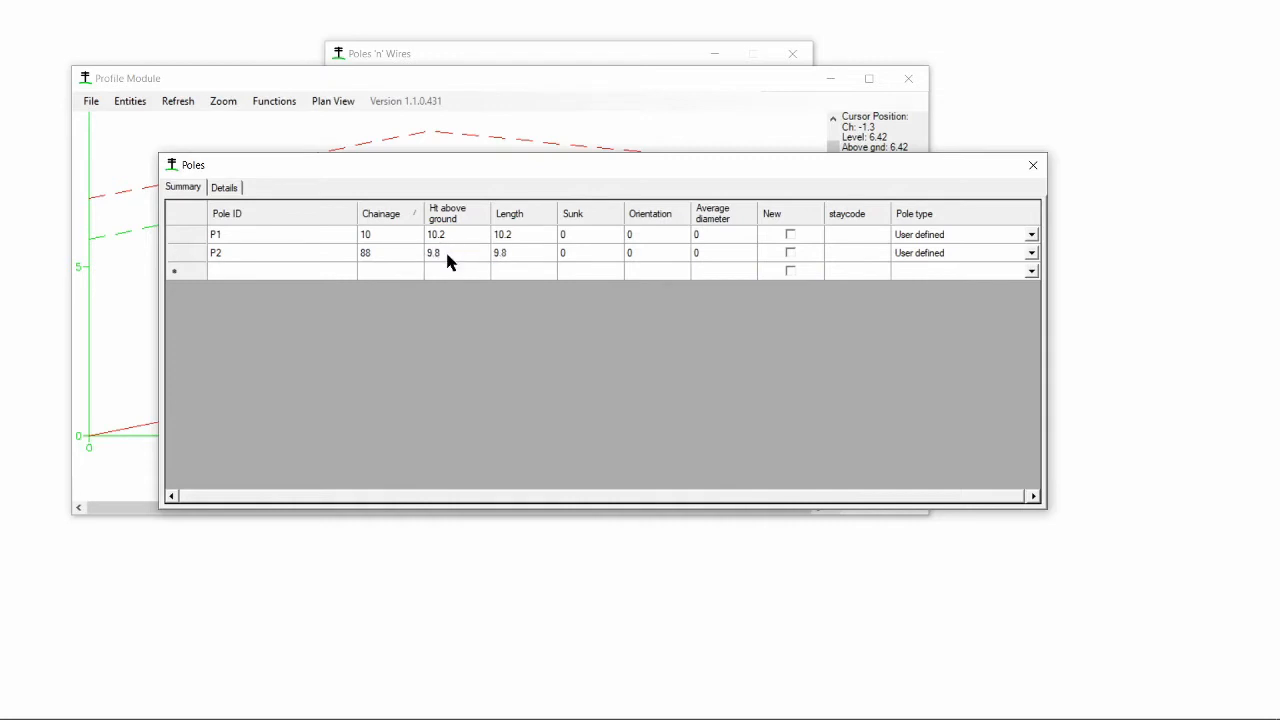
pyautogui.press('Return')
# - Add pole P3 at chainage 168 and set its pole type to FALC-11/10
pyautogui.click(290, 276)
pyautogui.write('P3')
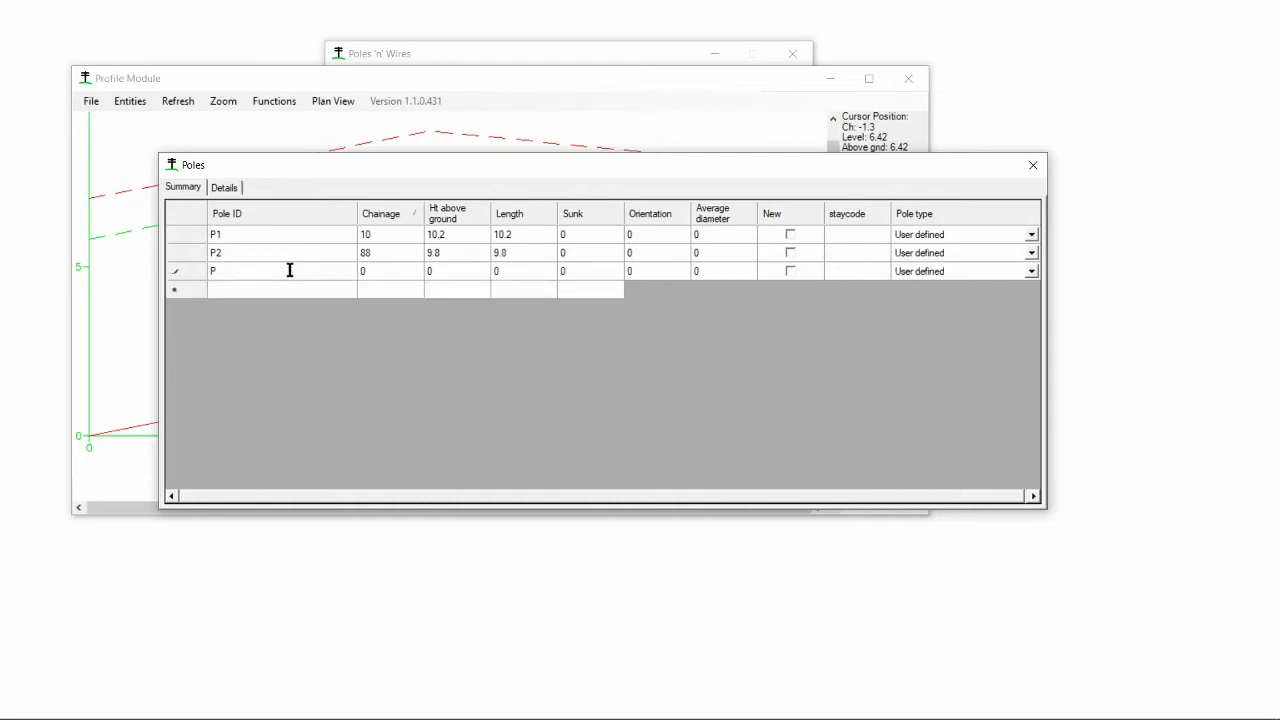
pyautogui.click(405, 283)
pyautogui.write('1')
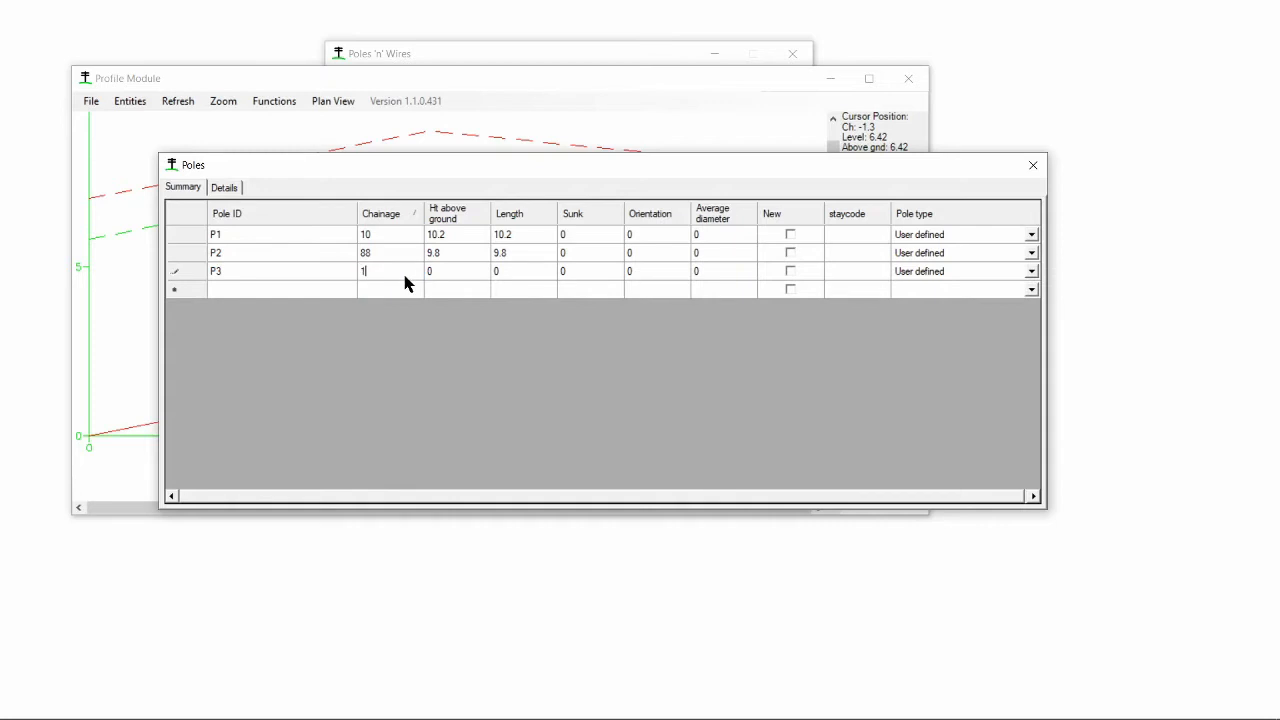
pyautogui.write('68')
pyautogui.click(1028, 274)
pyautogui.click(1028, 280)
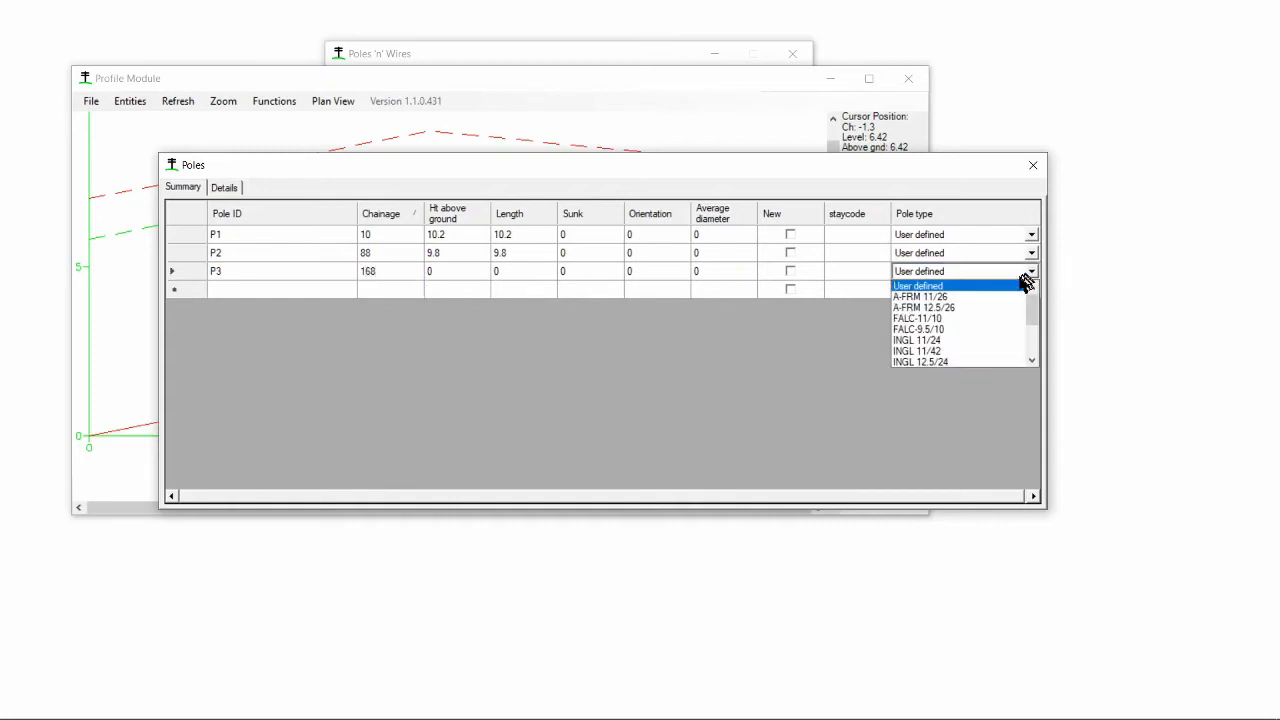
pyautogui.click(953, 320)
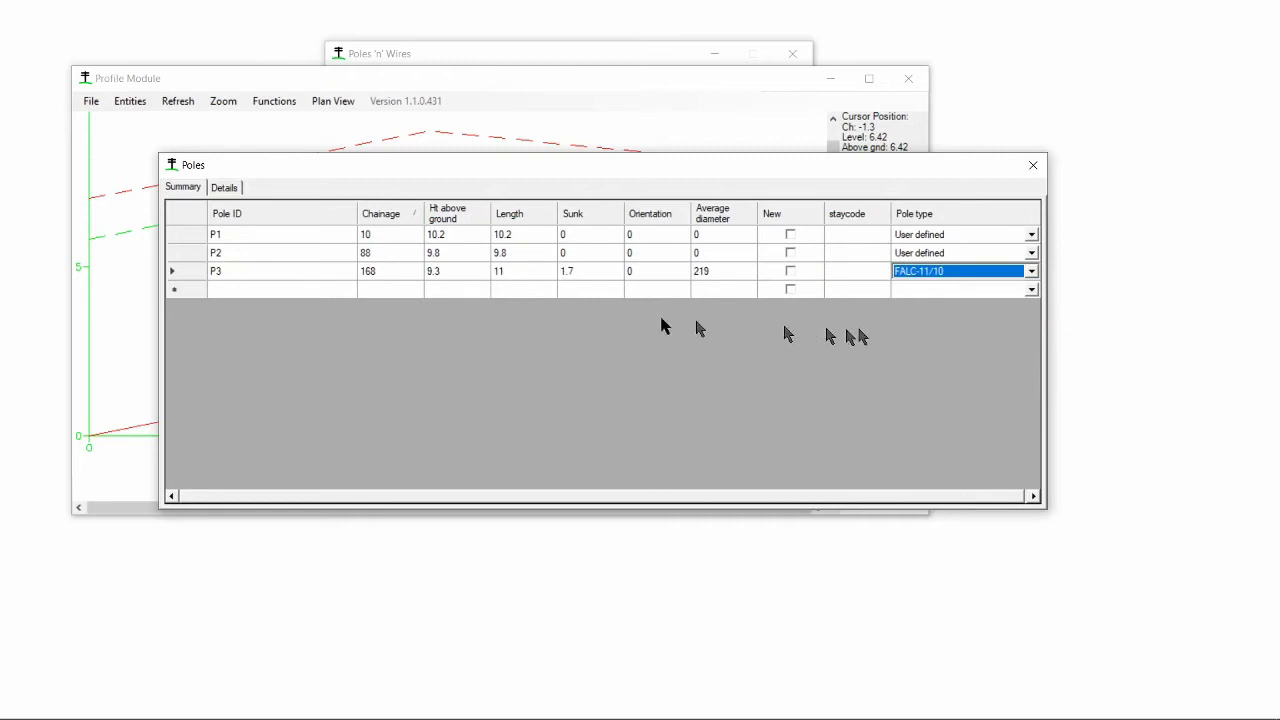
pyautogui.press('Down')
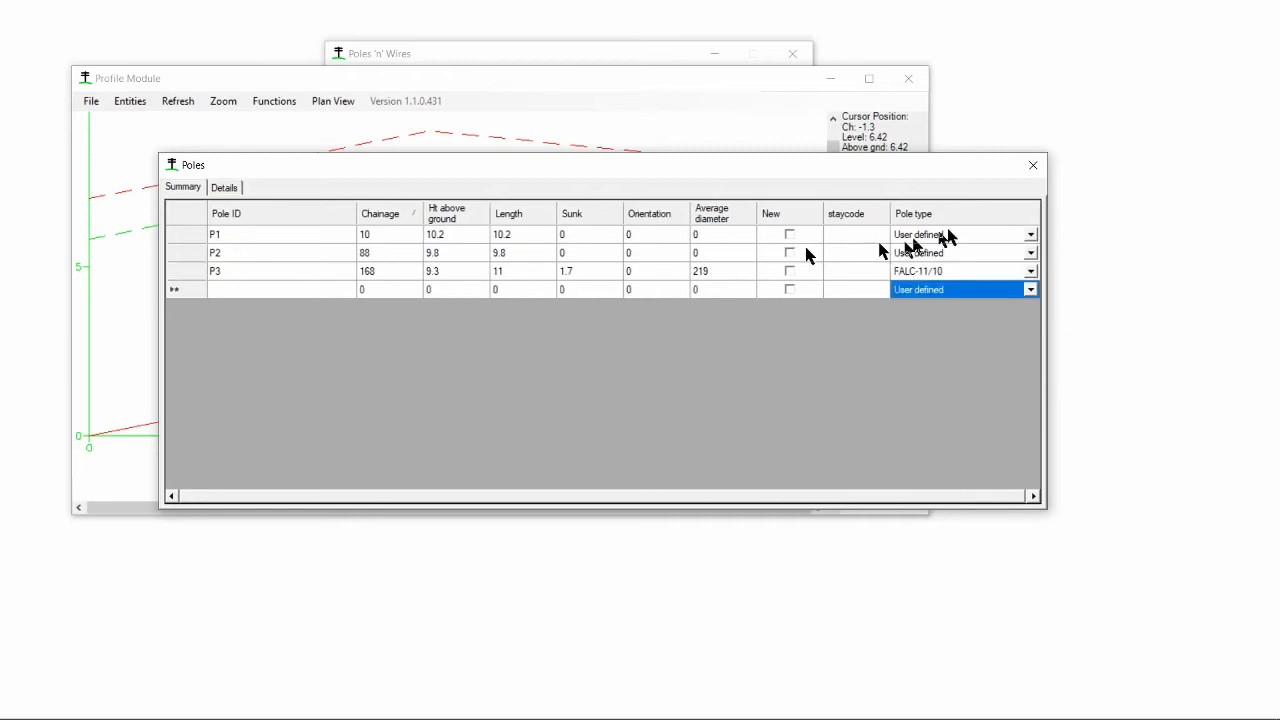
# - Close the pole table, refresh the profile and zoom to its extents
pyautogui.click(1033, 165)
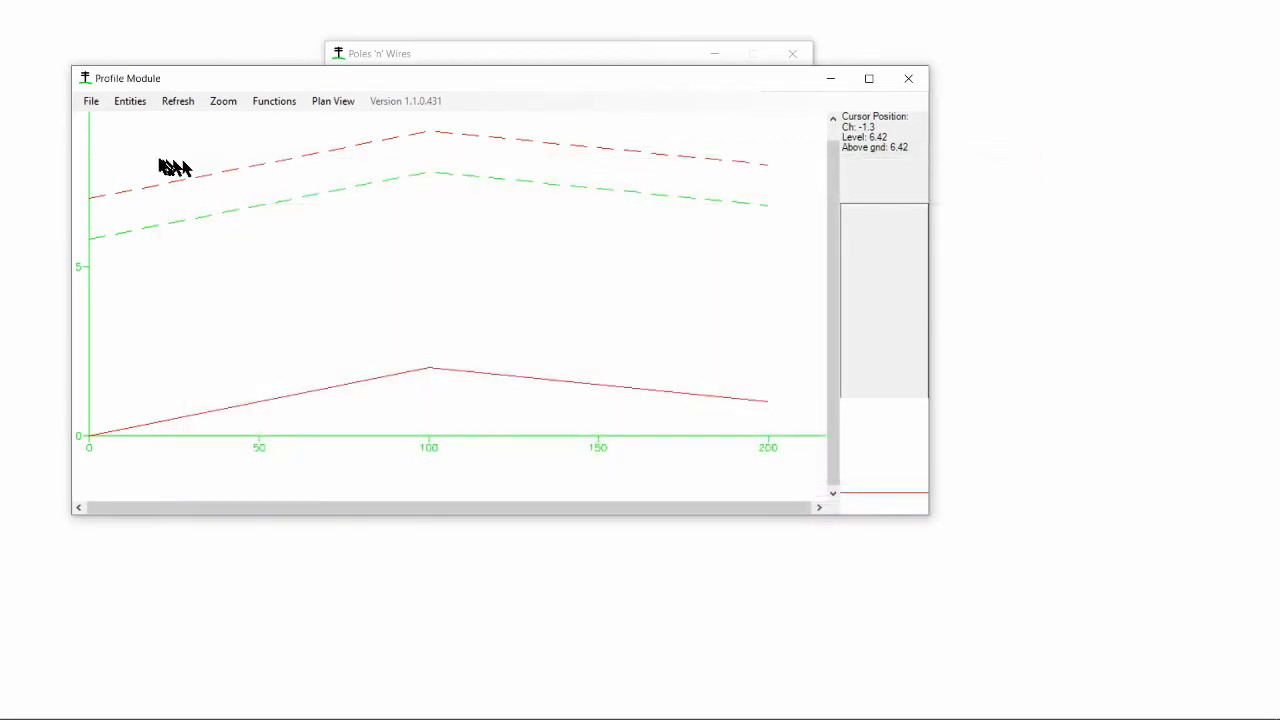
pyautogui.click(166, 104)
pyautogui.click(228, 104)
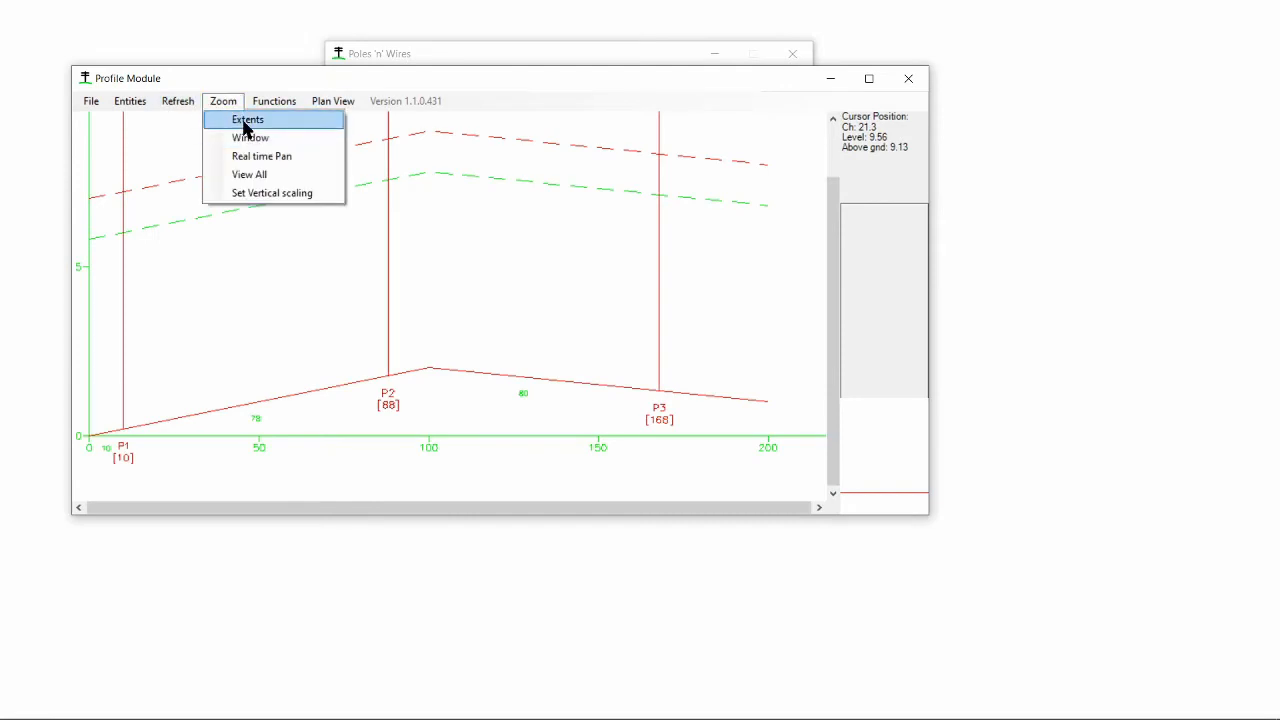
pyautogui.click(245, 122)
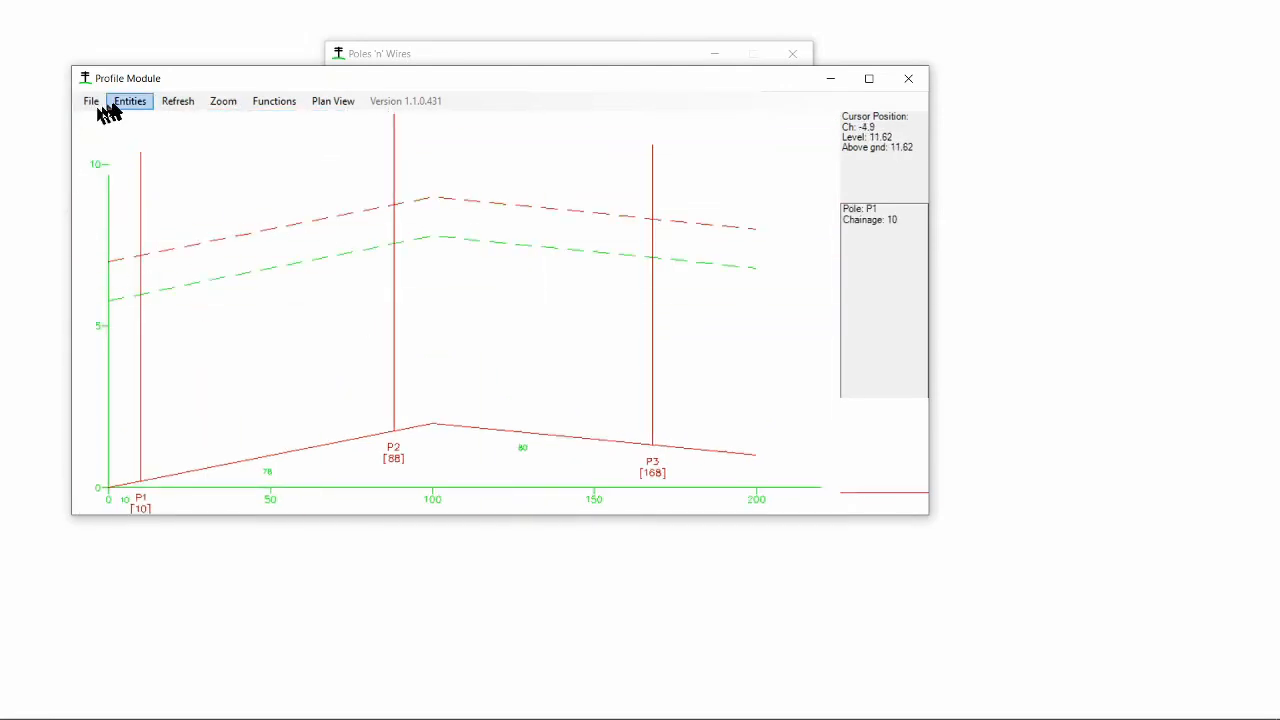
# - Add a new conductor segment spanning poles P1 to P3 with conductor RA
pyautogui.click(130, 101)
pyautogui.moveTo(143, 163)
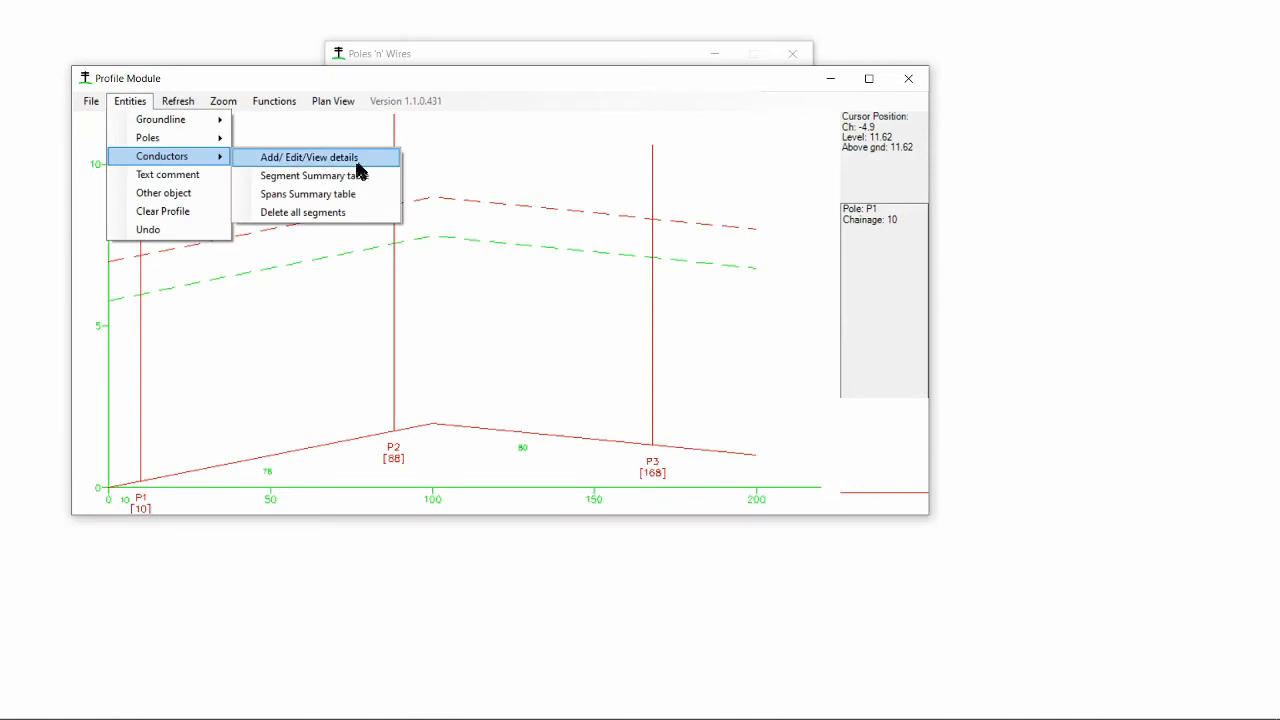
pyautogui.click(357, 160)
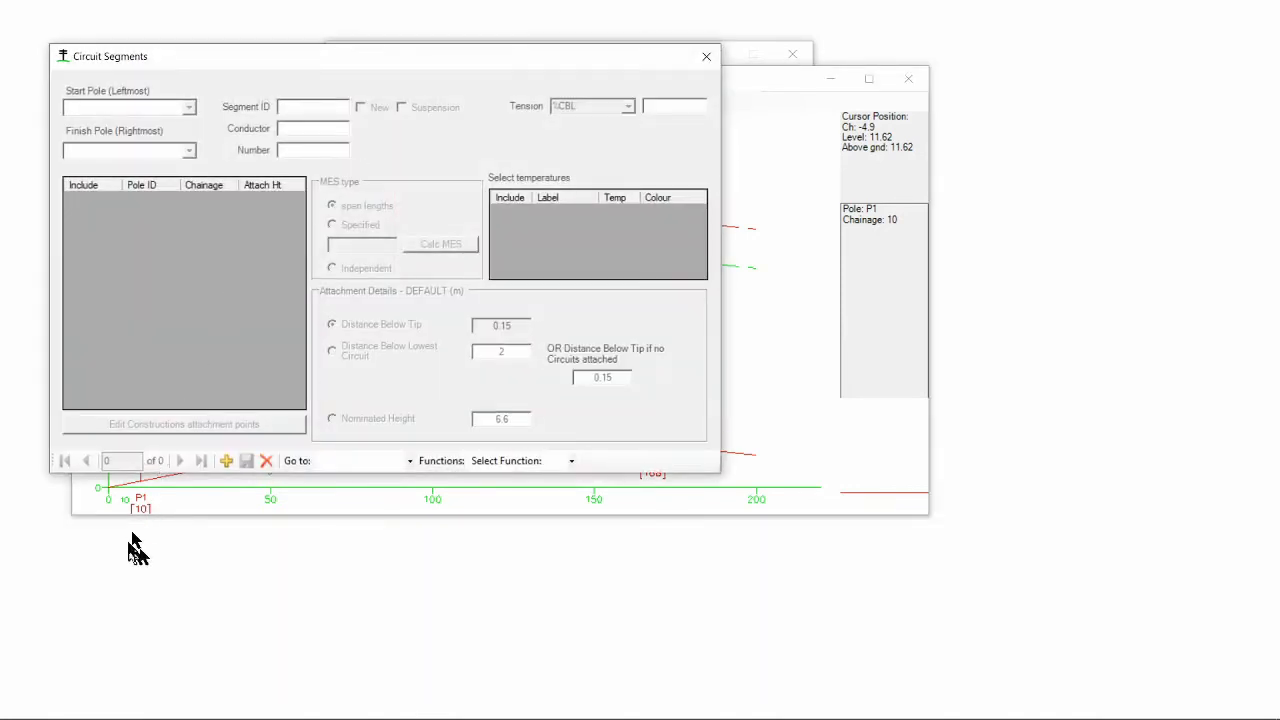
pyautogui.click(225, 461)
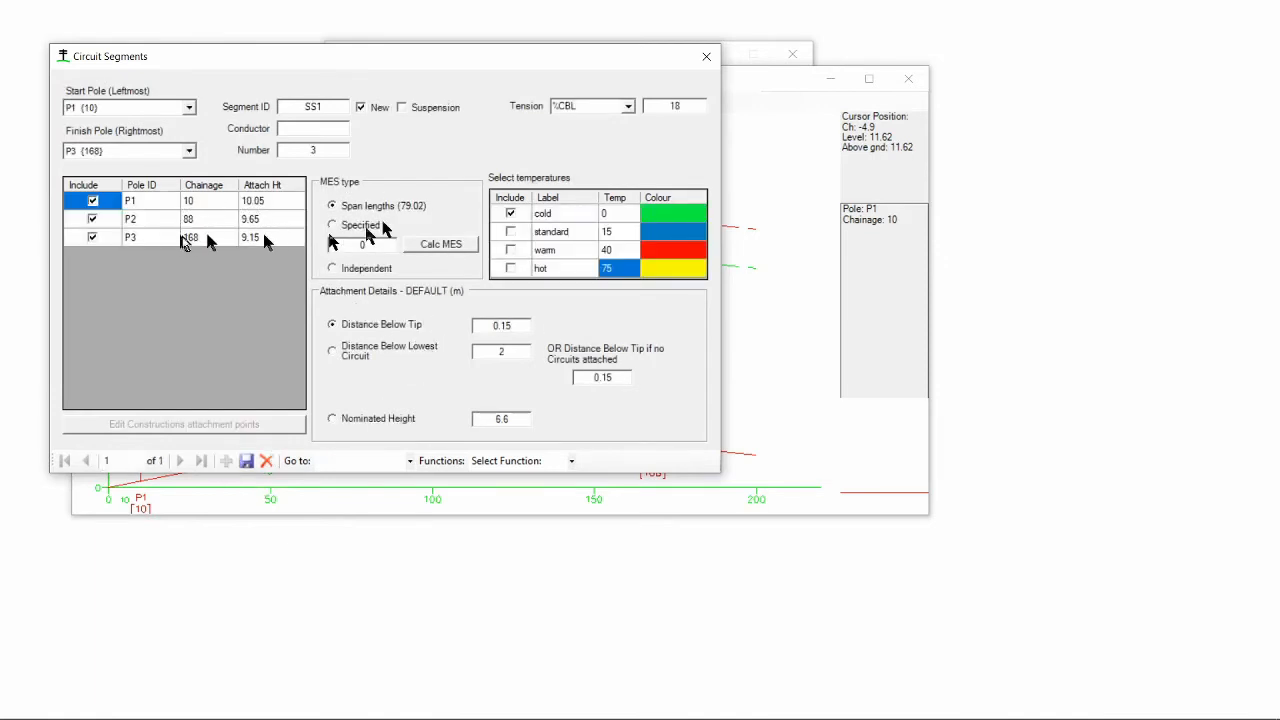
pyautogui.click(337, 128)
pyautogui.write('RA')
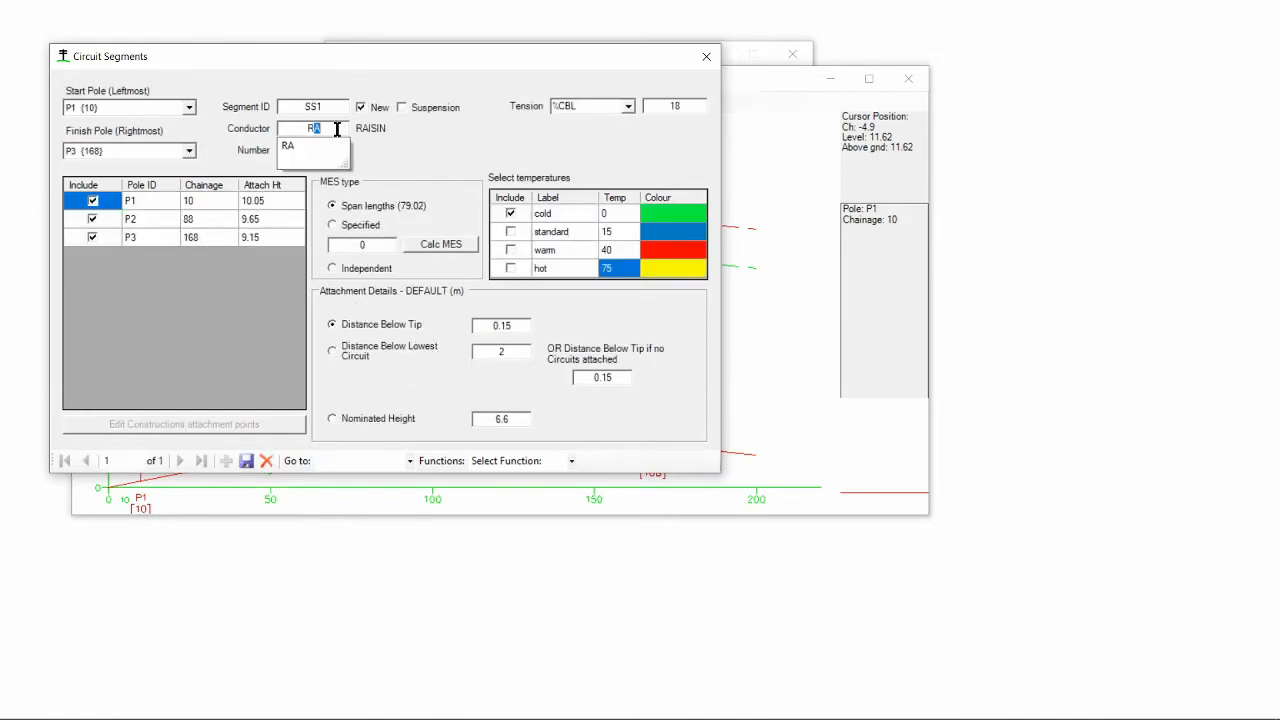
# - Set the segment tension to 12 %CBL, include the standard and hot temperatures, and save the segment
pyautogui.doubleClick(670, 107)
pyautogui.write('12')
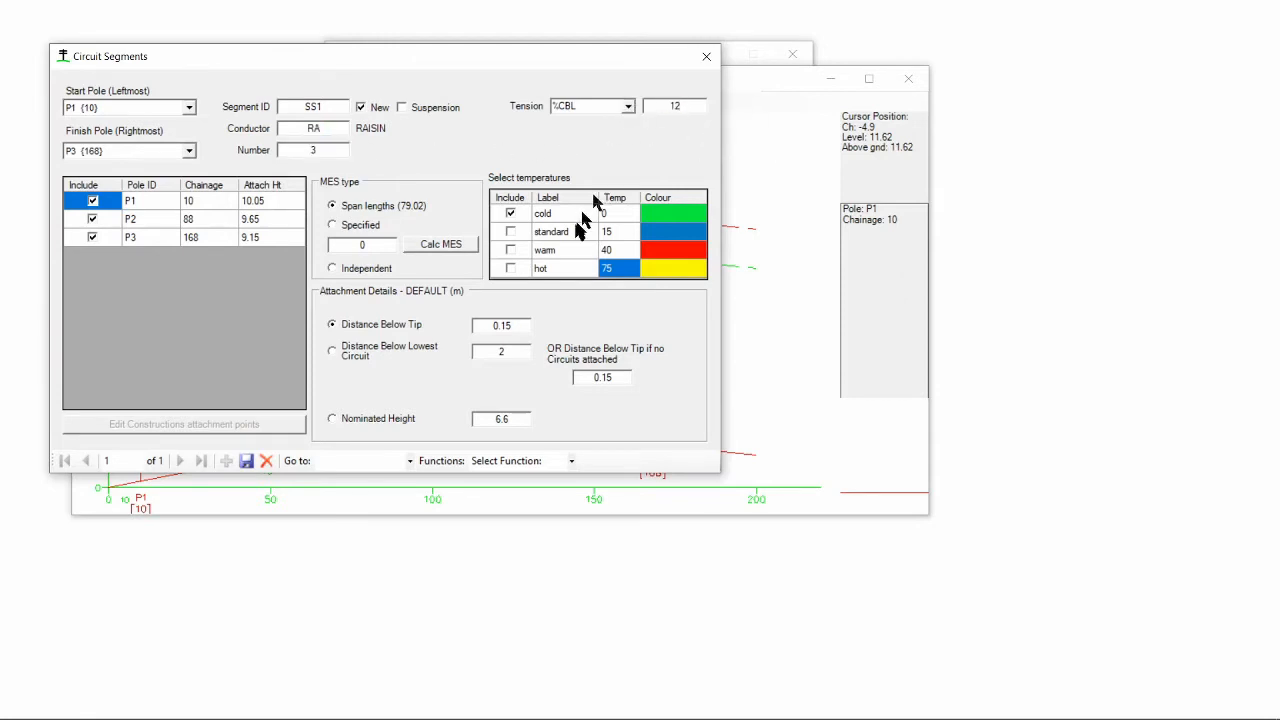
pyautogui.click(511, 232)
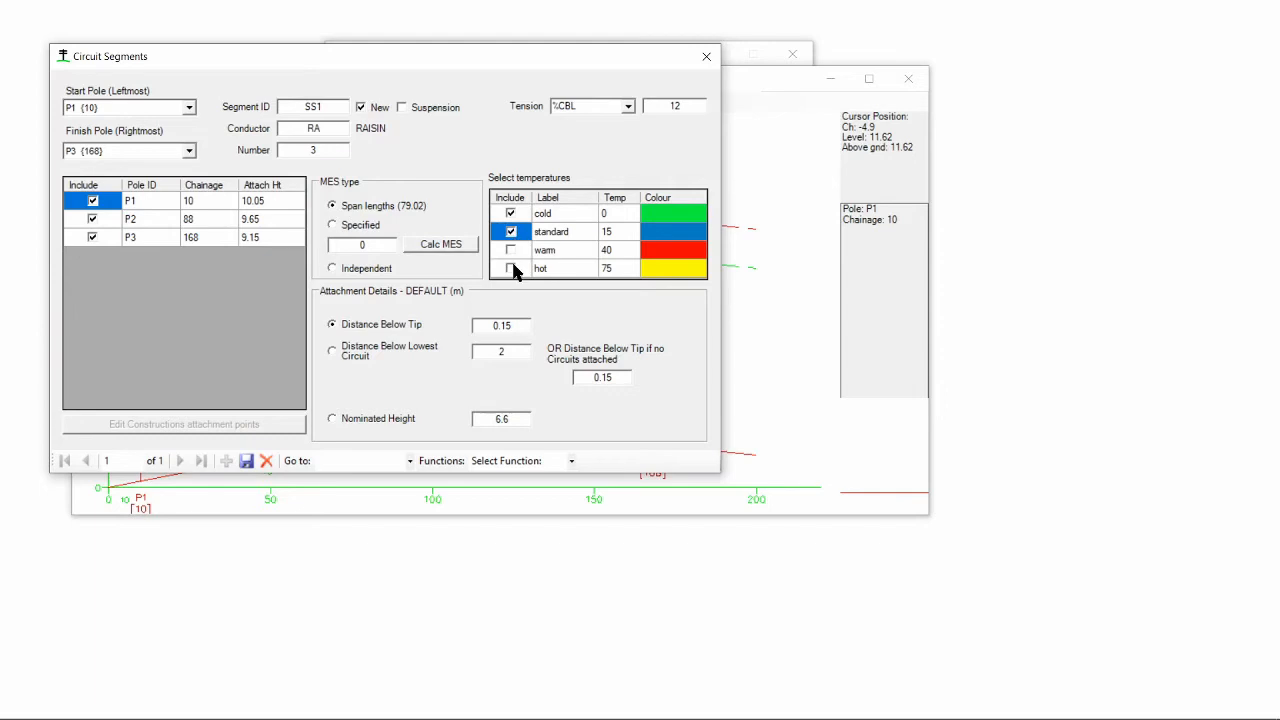
pyautogui.click(511, 268)
pyautogui.click(246, 462)
pyautogui.click(707, 55)
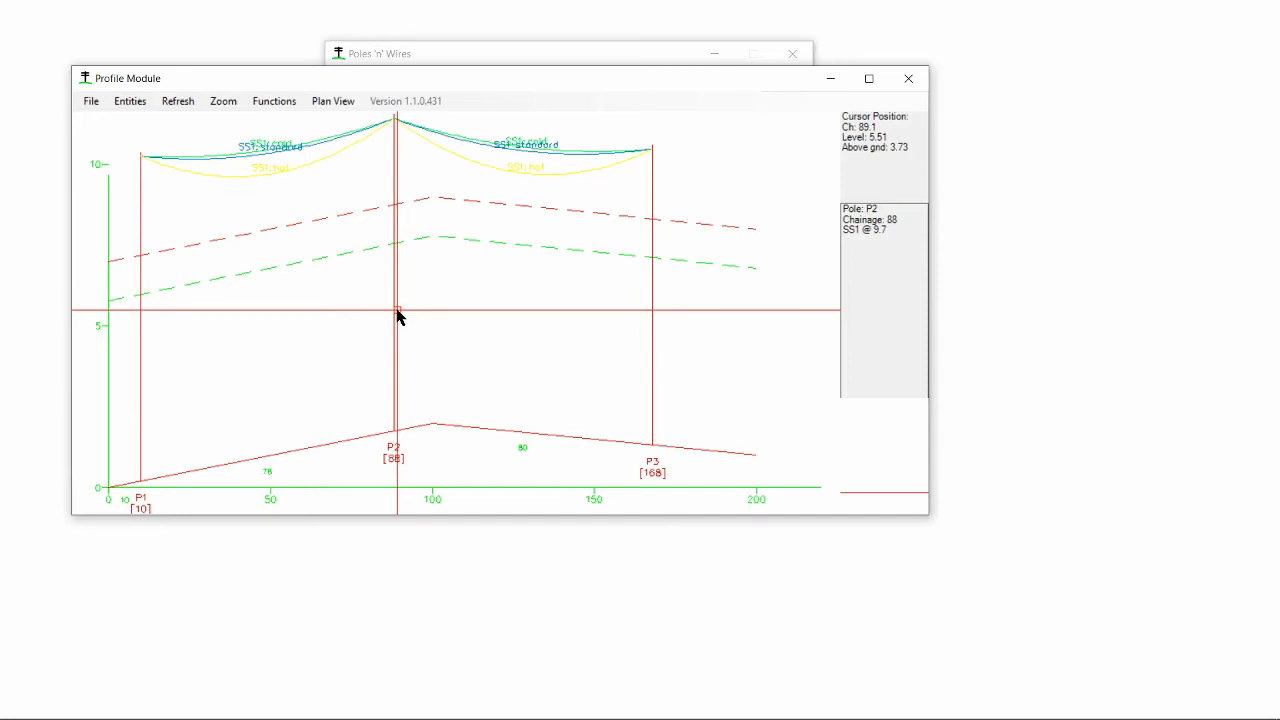
# - Move pole P2 along the profile to about chainage 107
pyautogui.moveTo(452, 152)
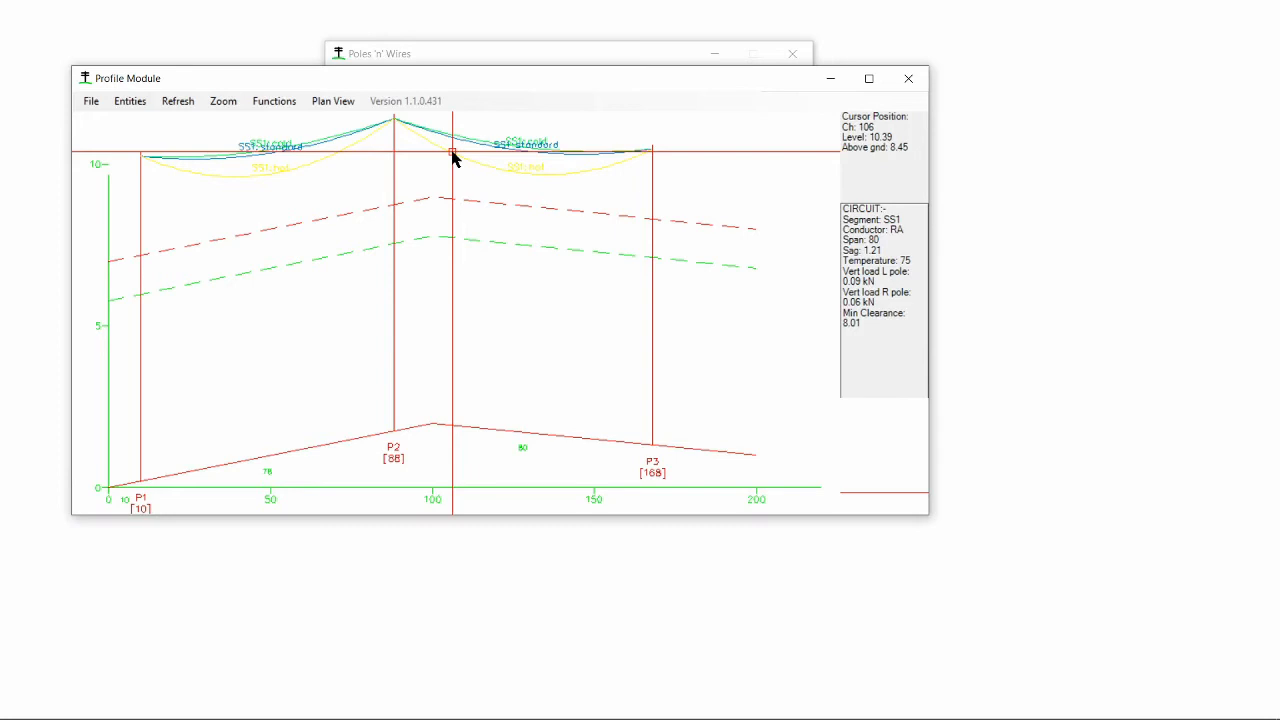
pyautogui.click(395, 340)
pyautogui.moveTo(394, 273); pyautogui.dragTo(455, 275)
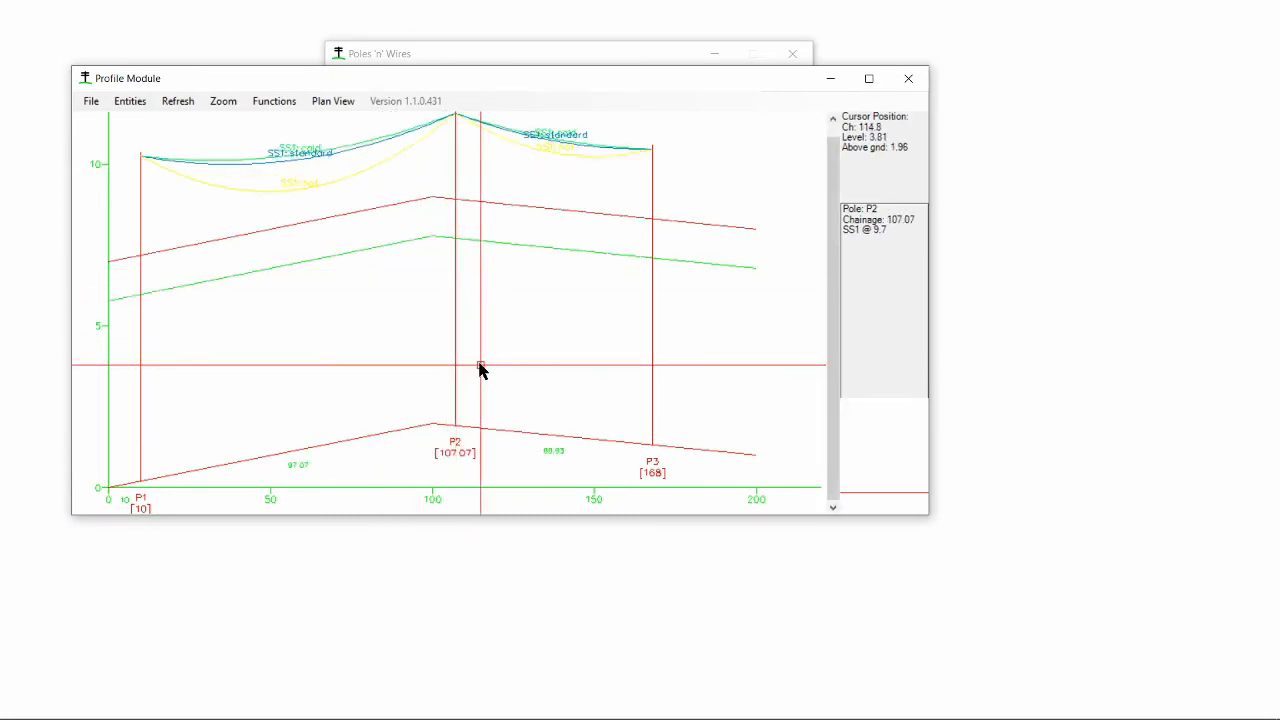
# - Review the details of each pole in turn, including pole P3's stays and plant settings
pyautogui.click(223, 102)
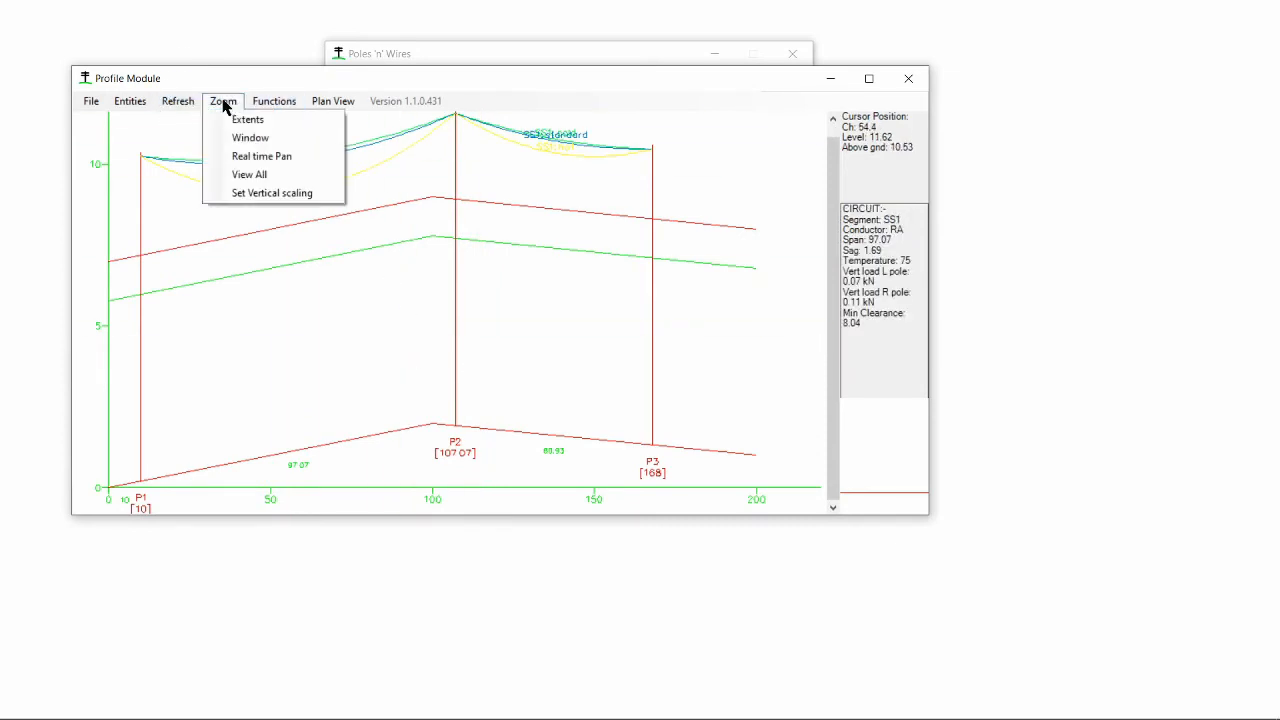
pyautogui.click(245, 119)
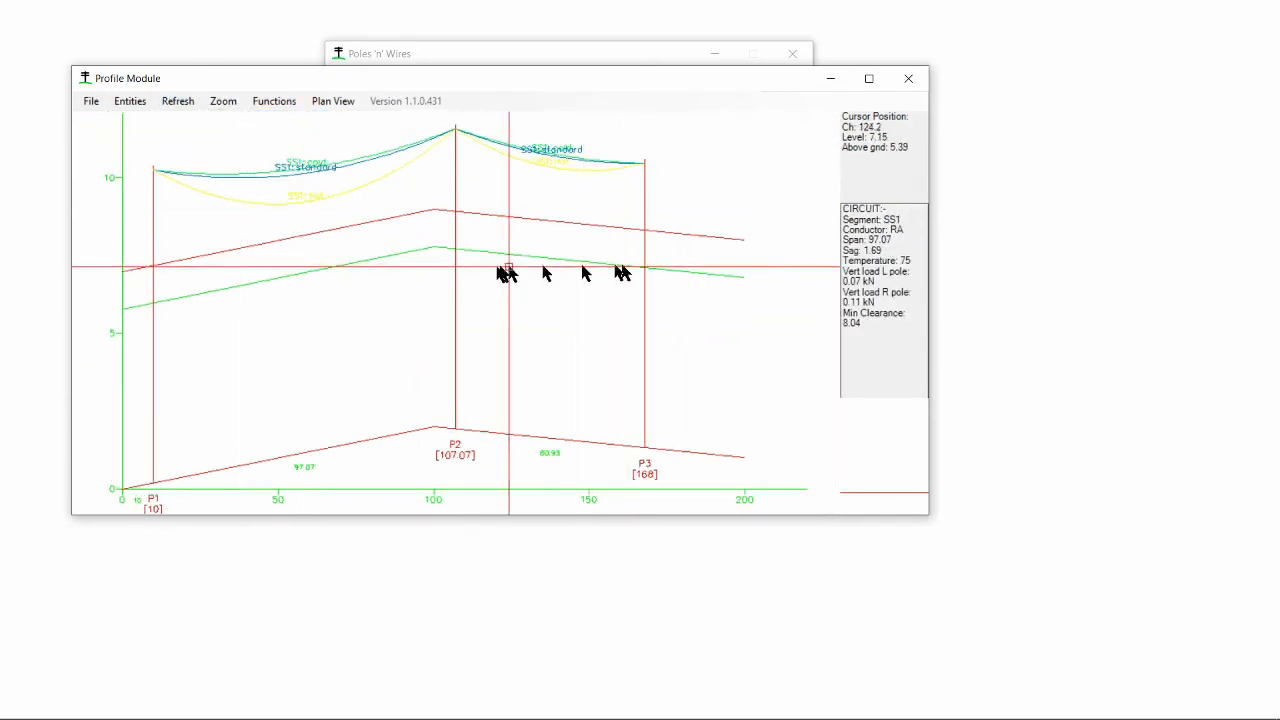
pyautogui.click(127, 106)
pyautogui.moveTo(150, 137)
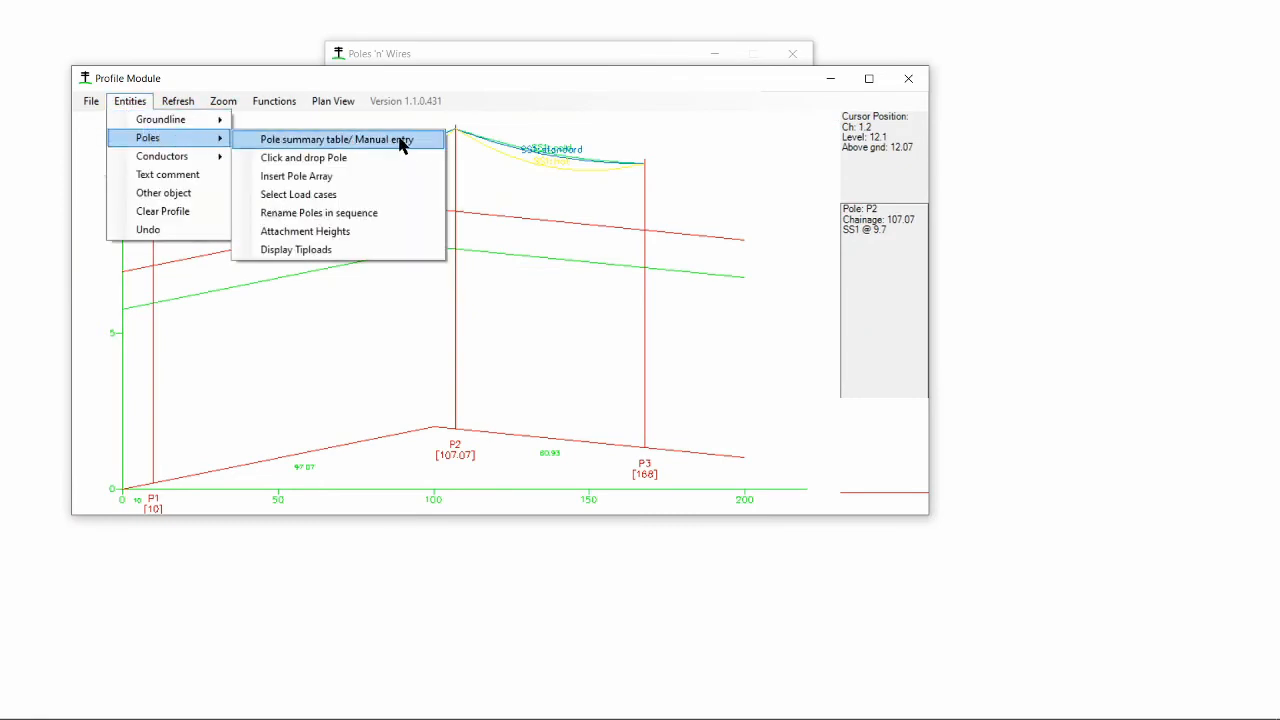
pyautogui.click(400, 144)
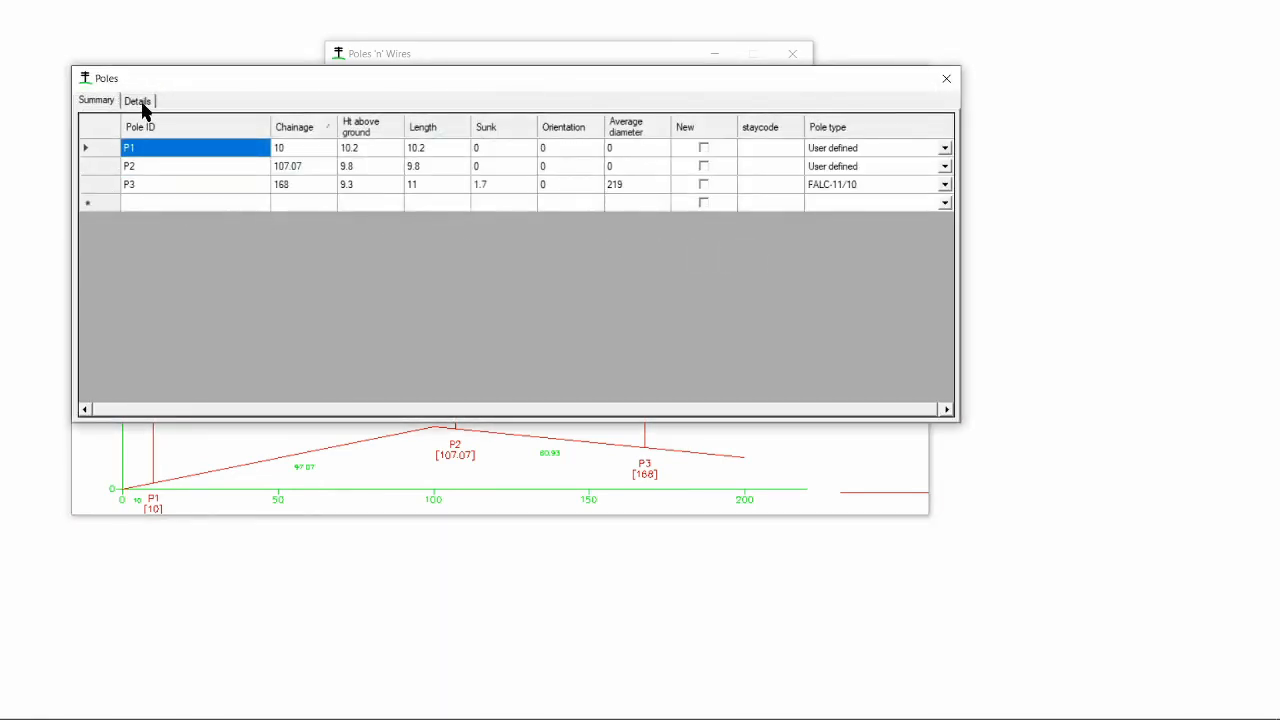
pyautogui.click(140, 103)
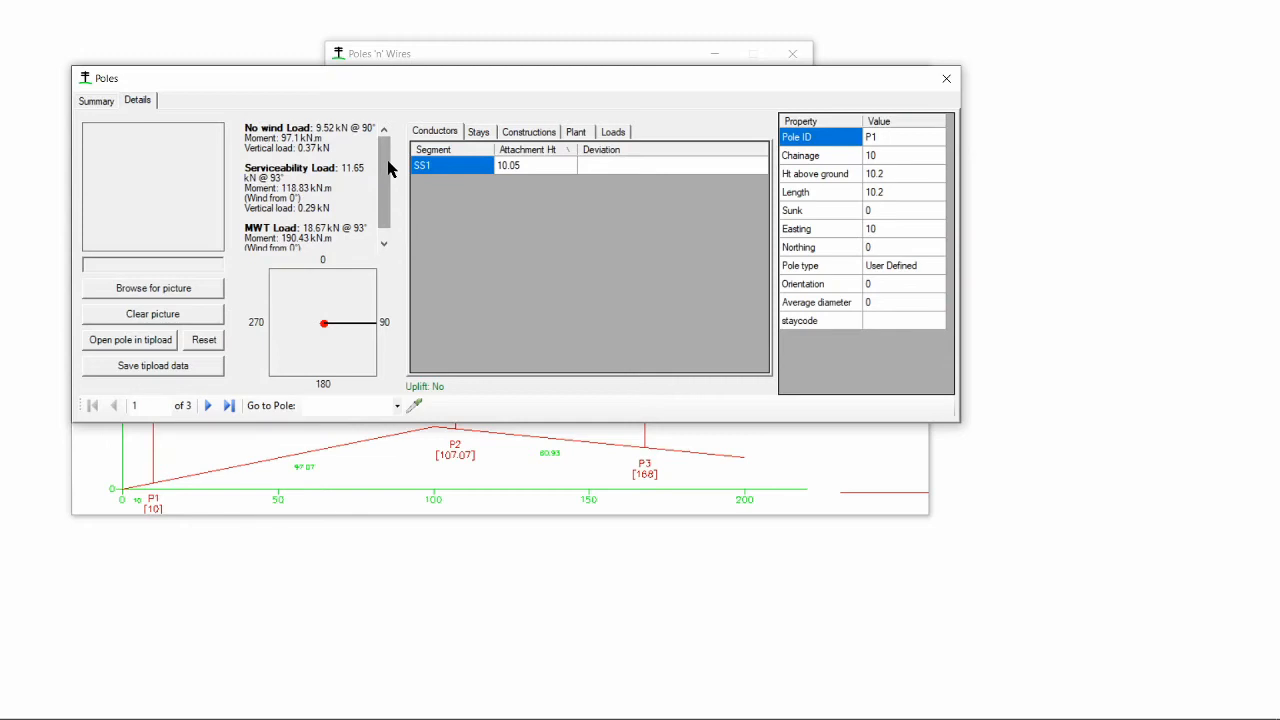
pyautogui.click(208, 405)
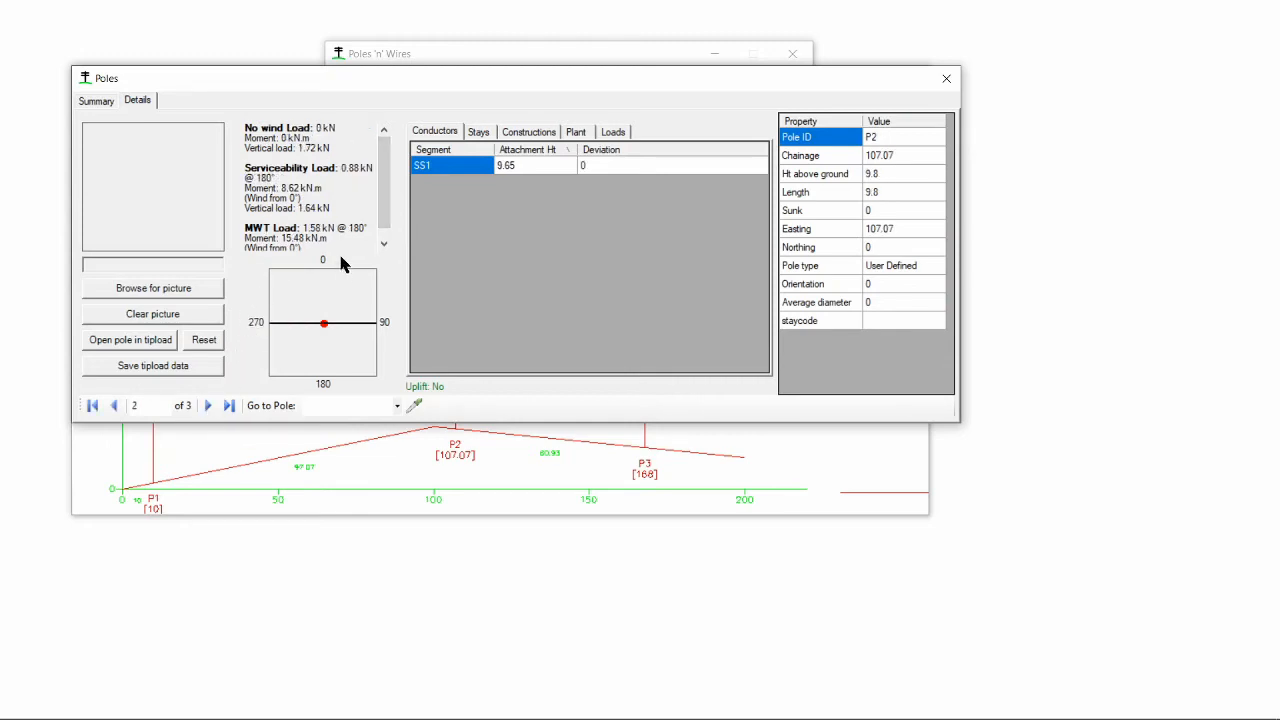
pyautogui.moveTo(385, 197)
pyautogui.mouseDown()
pyautogui.moveTo(385, 231)
pyautogui.moveTo(385, 180)
pyautogui.mouseUp()
pyautogui.click(208, 405)
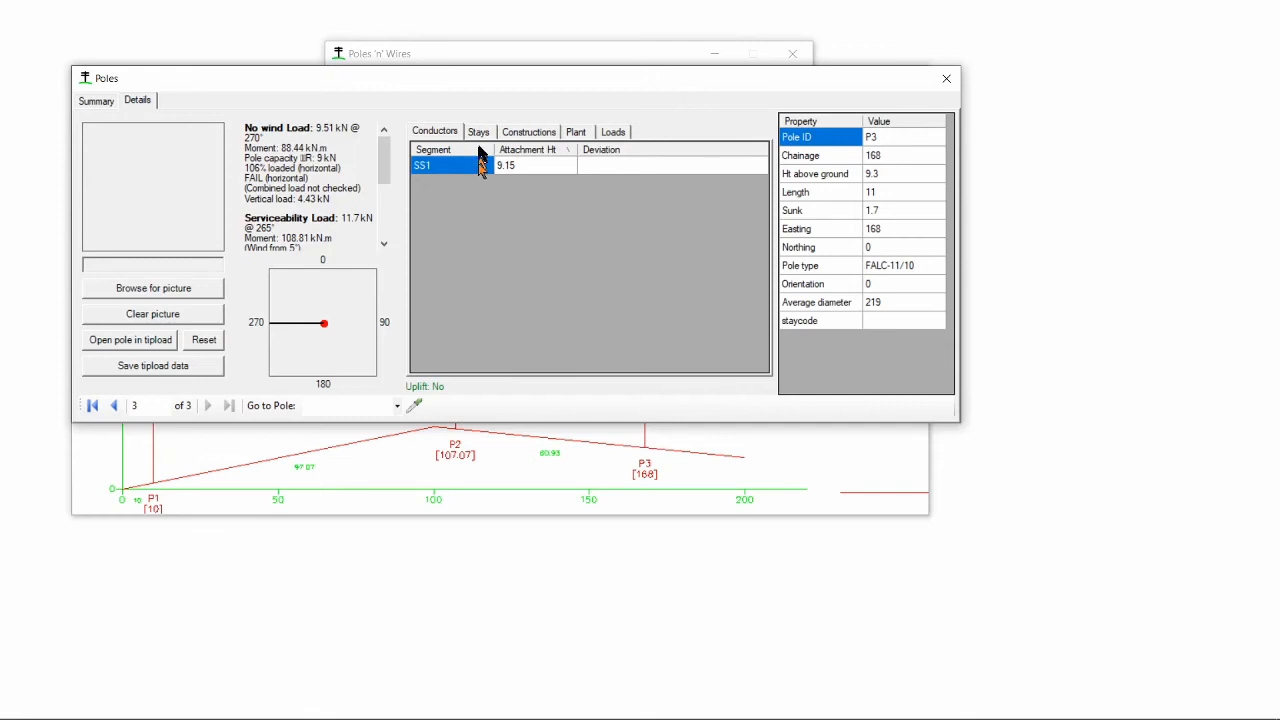
pyautogui.click(477, 136)
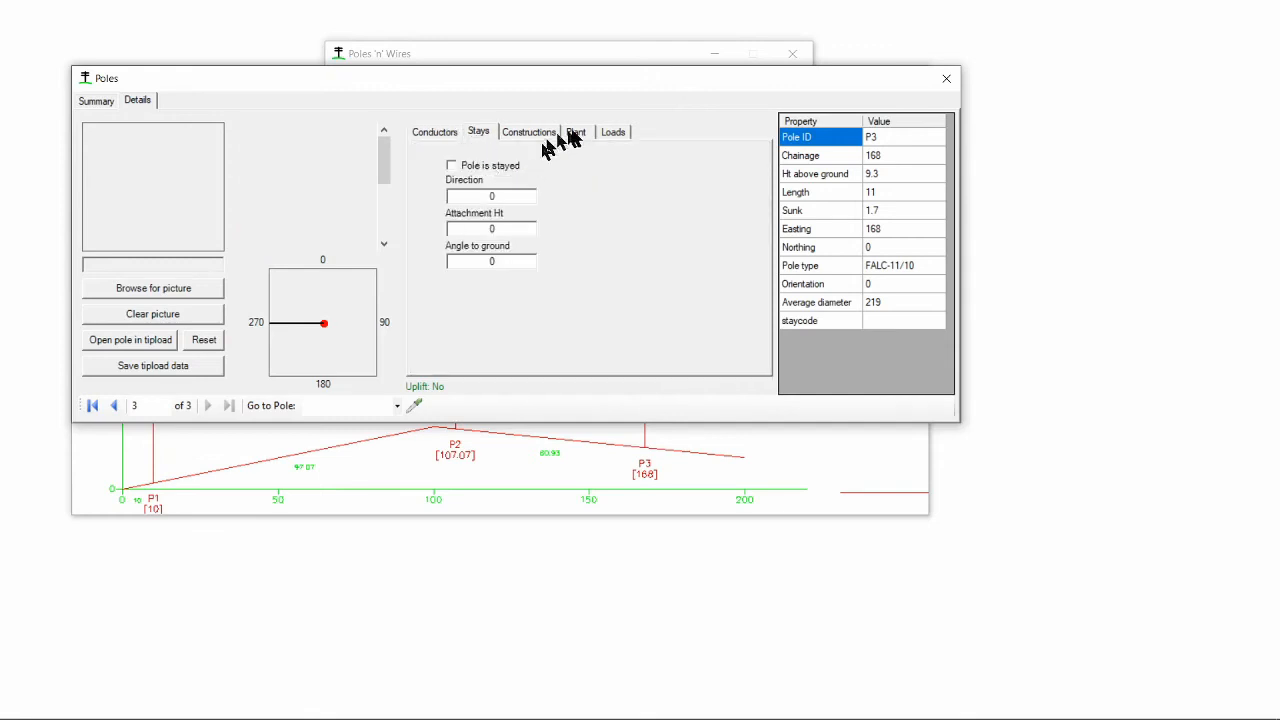
pyautogui.click(577, 134)
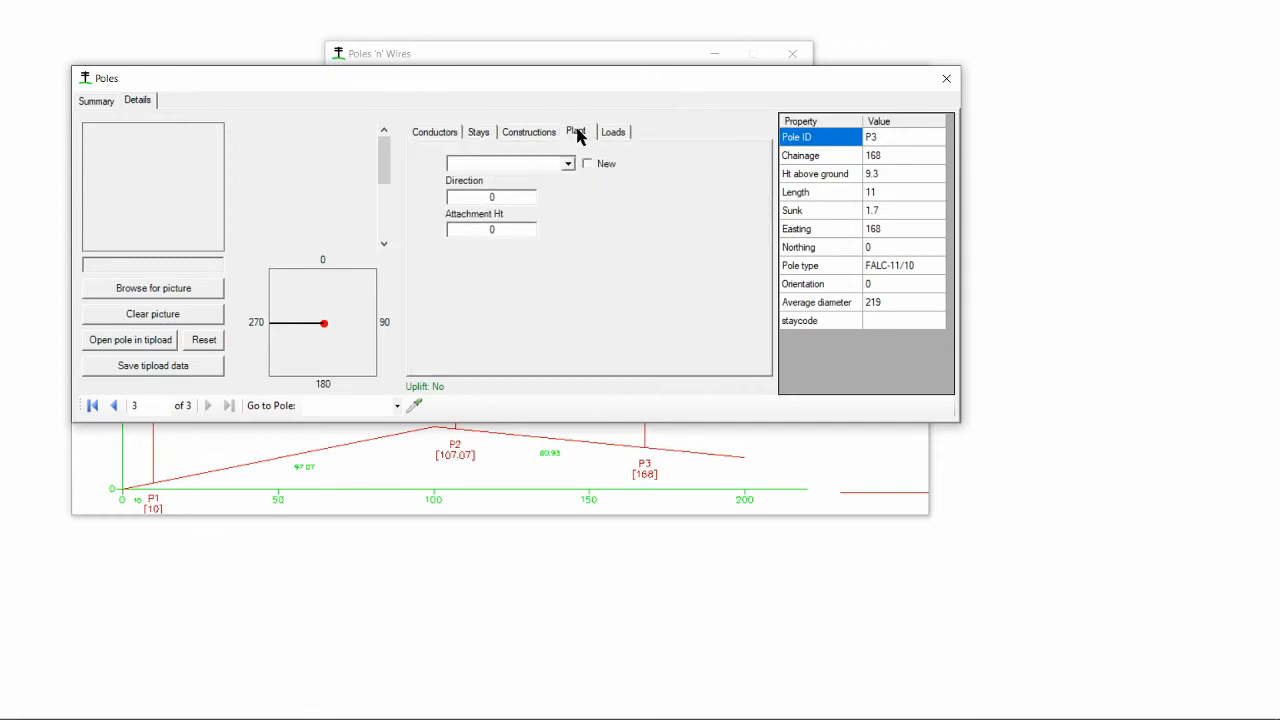
pyautogui.click(425, 132)
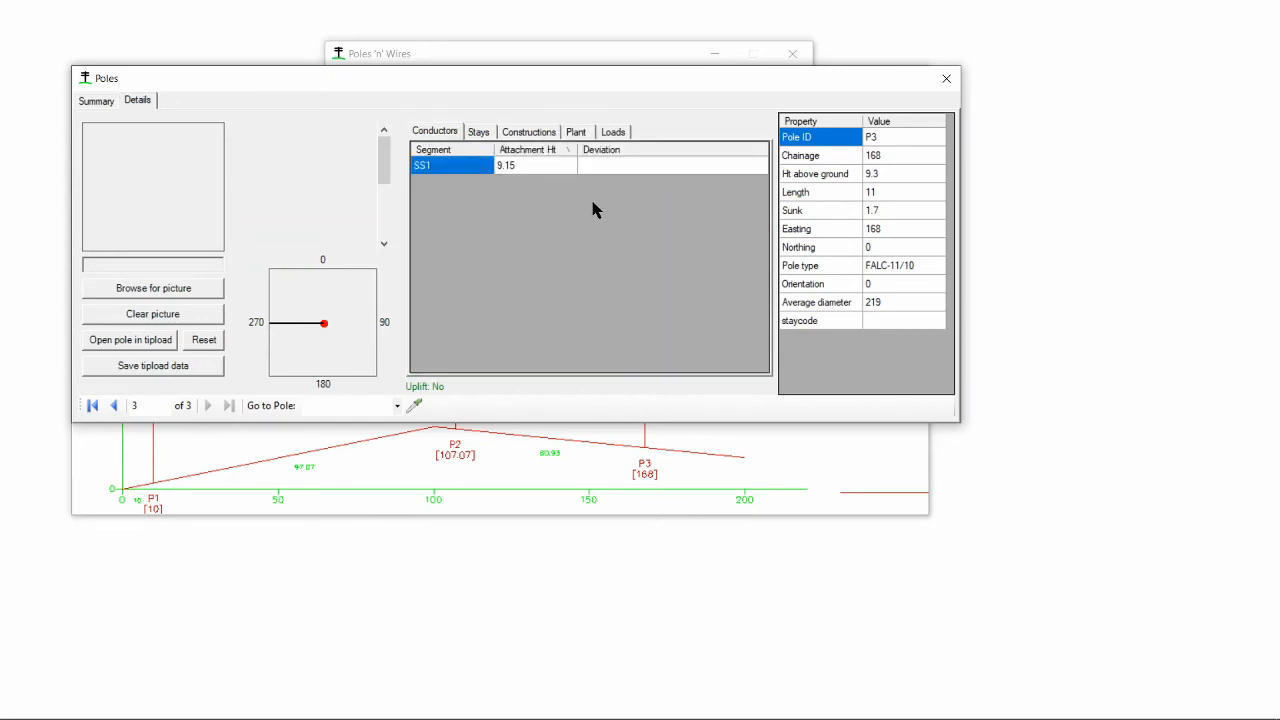
# - Open pole P3 in the Tipload module, calculate its loads, and close the pole windows
pyautogui.click(150, 345)
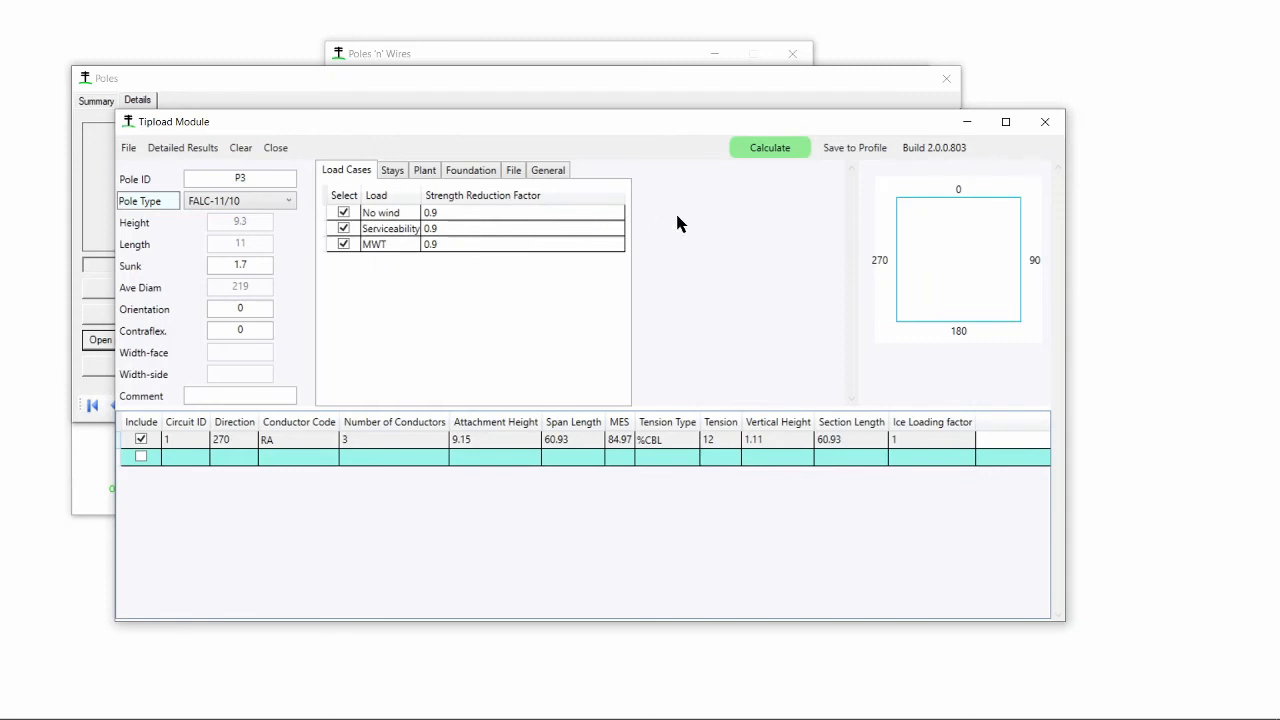
pyautogui.click(765, 148)
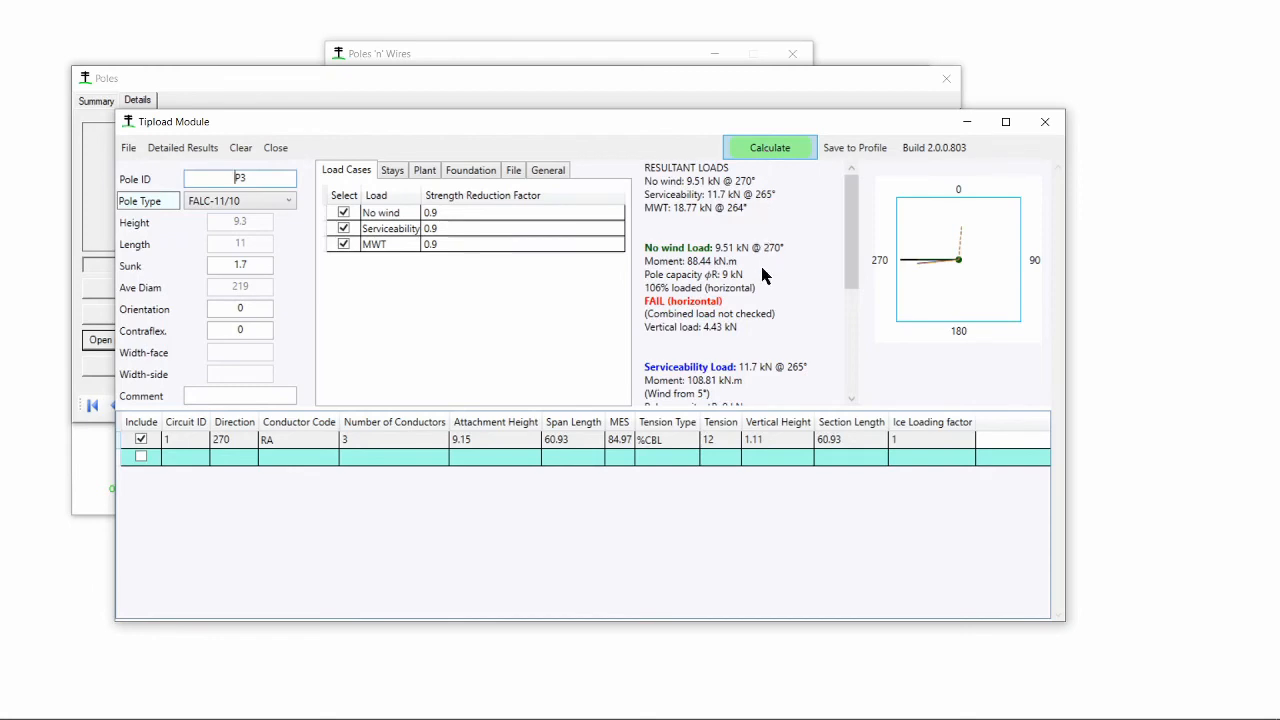
pyautogui.click(1046, 124)
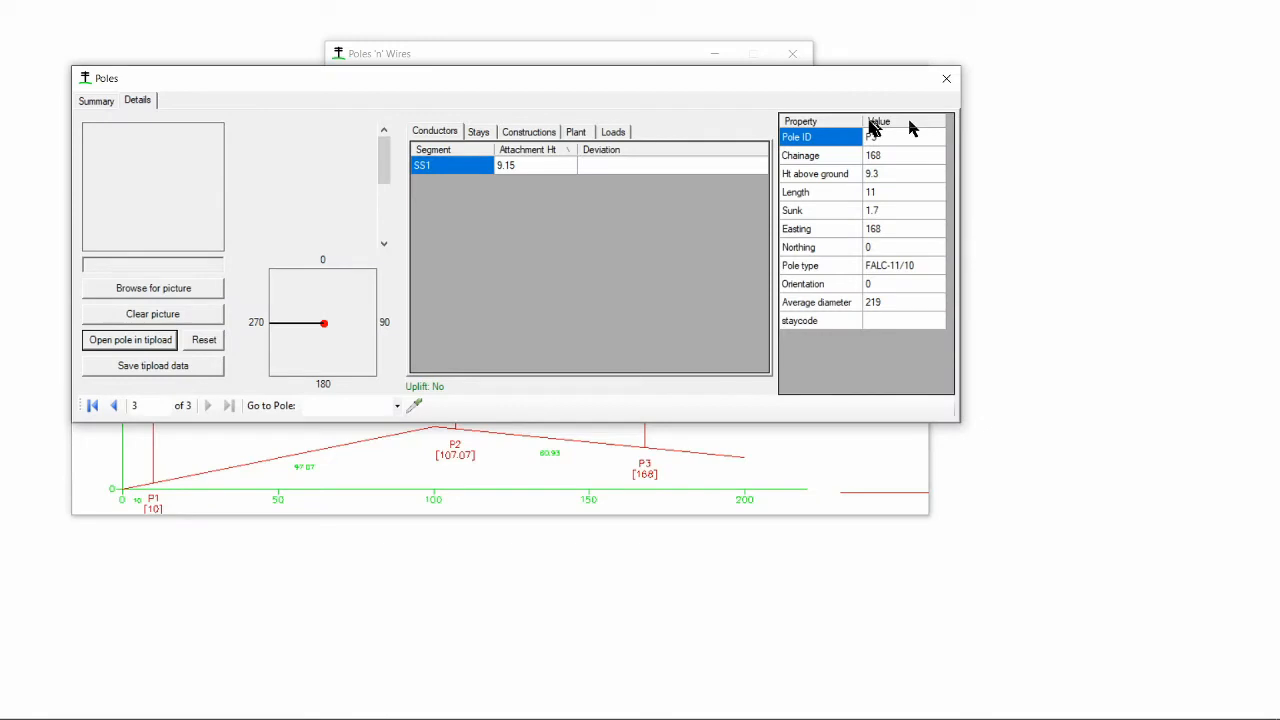
pyautogui.click(946, 80)
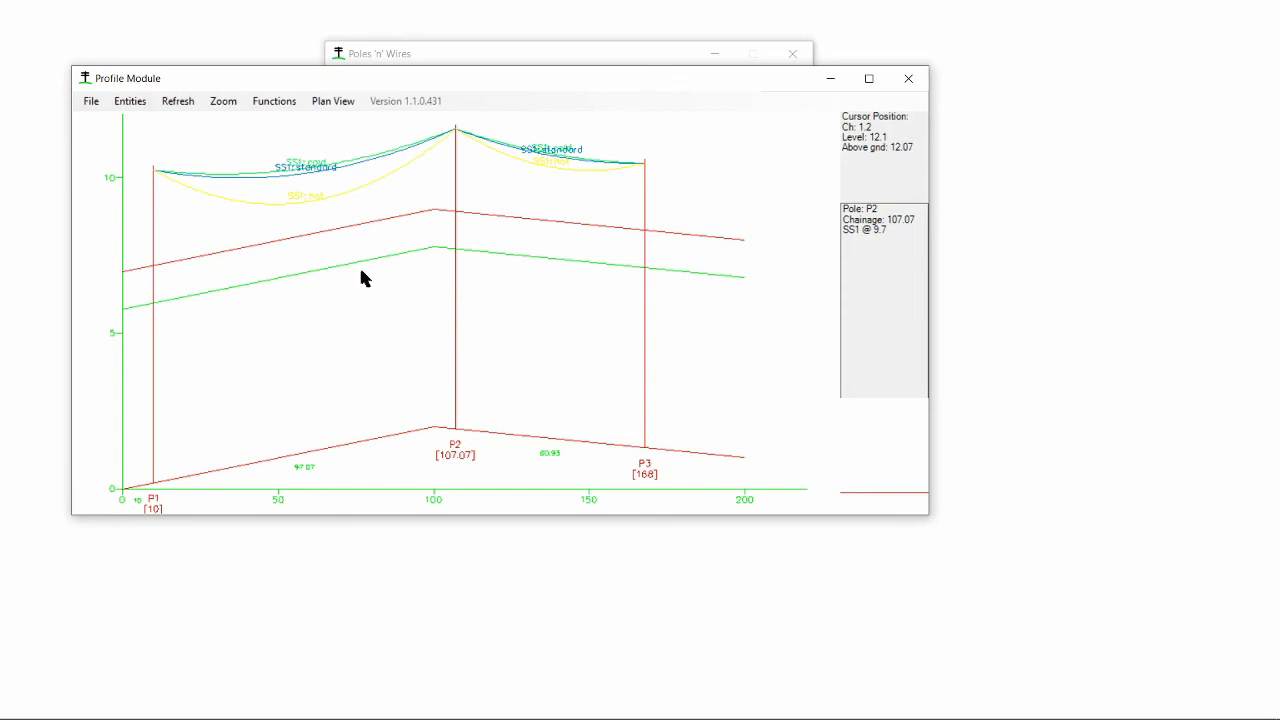
# - Close the Profile Module
pyautogui.click(90, 101)
pyautogui.moveTo(178, 192)
pyautogui.click(909, 79)
pyautogui.click(668, 412)
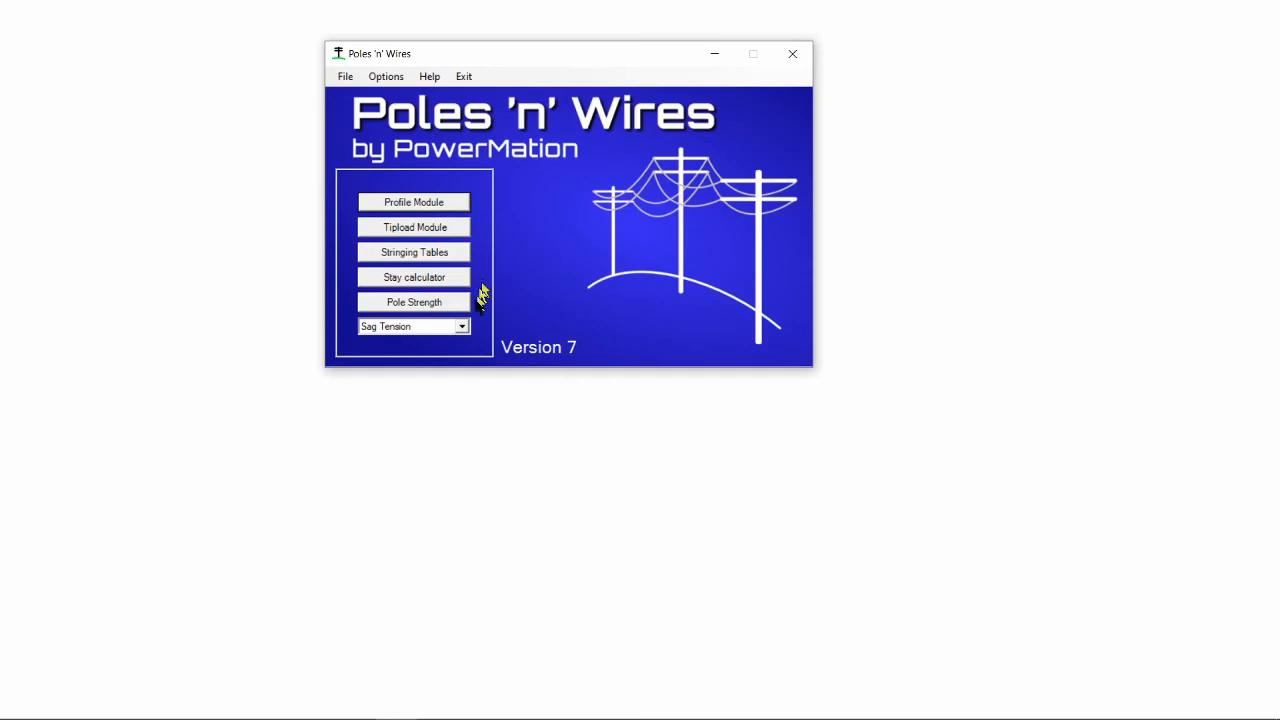
# - Open the sag calculation tool, enter conductor RA, and calculate sag from tension
pyautogui.click(460, 328)
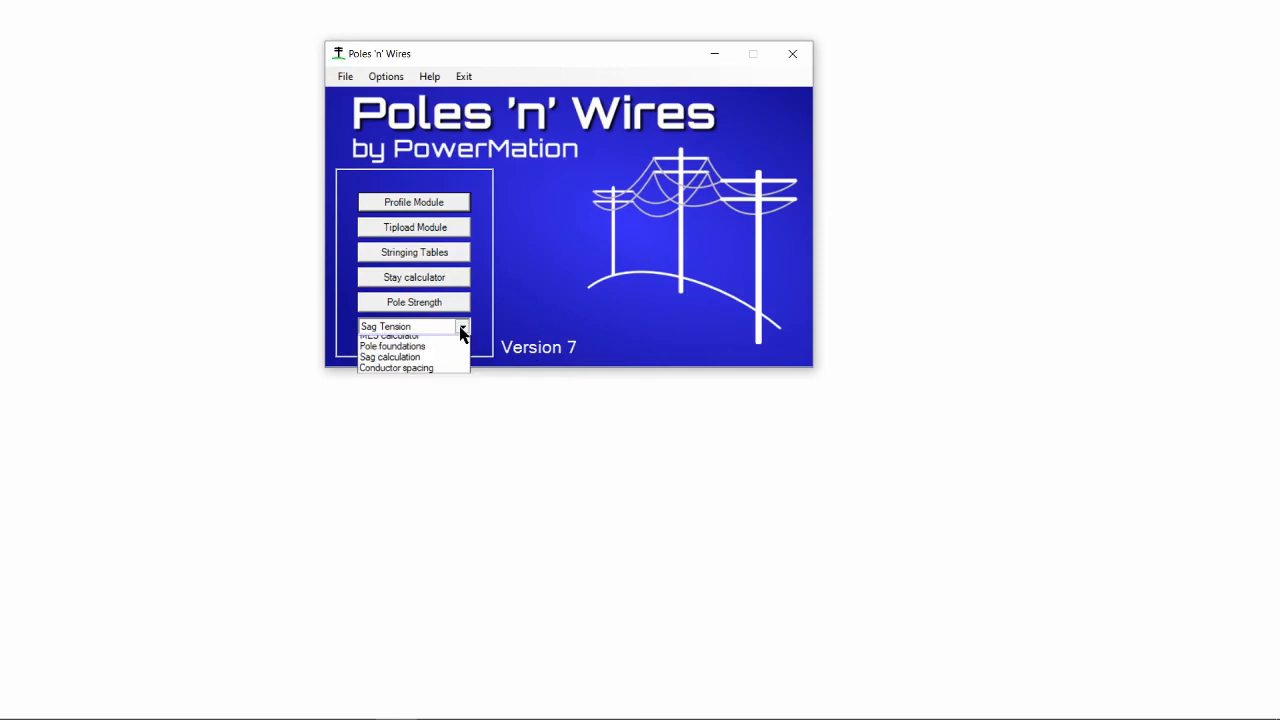
pyautogui.click(444, 355)
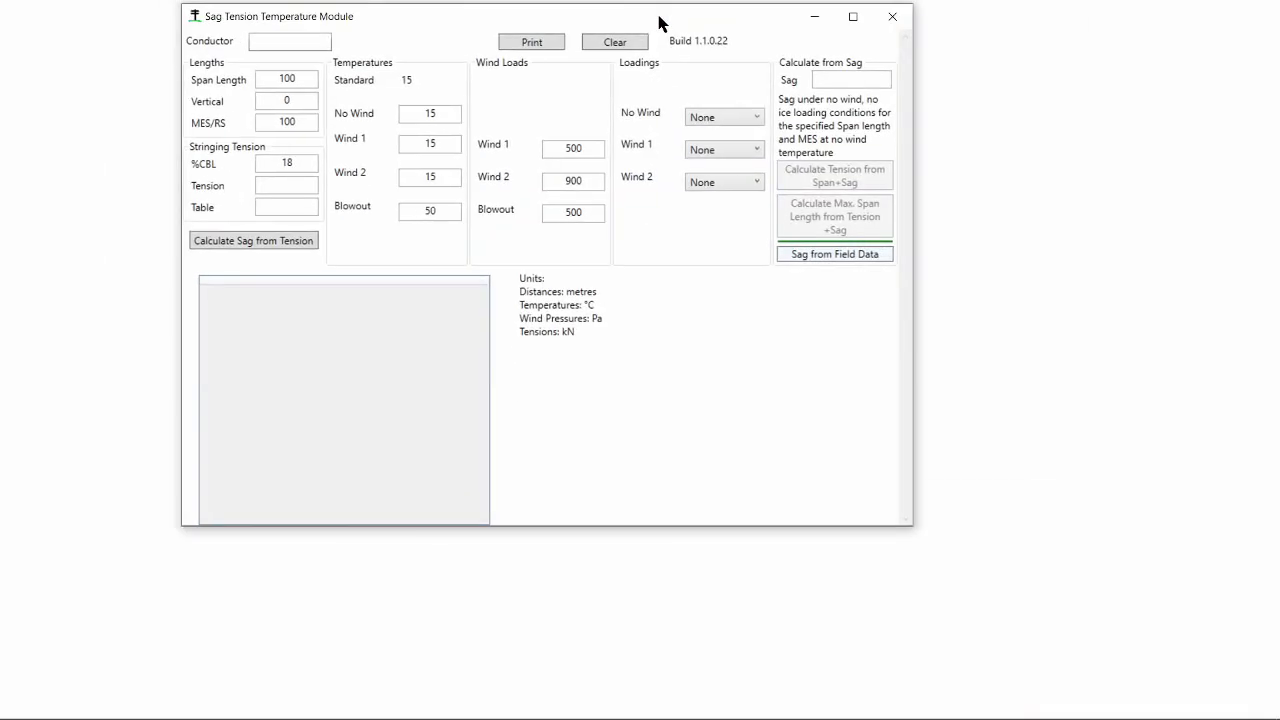
pyautogui.write('RA')
pyautogui.click(296, 62)
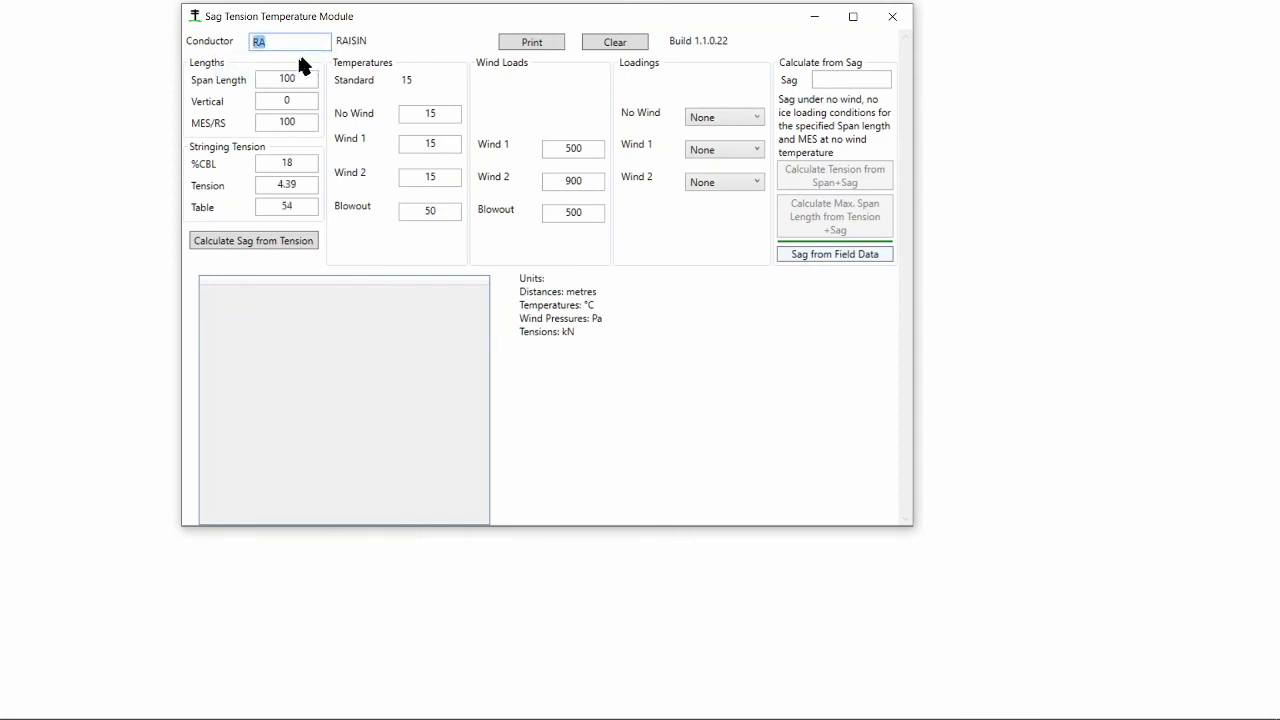
pyautogui.click(217, 240)
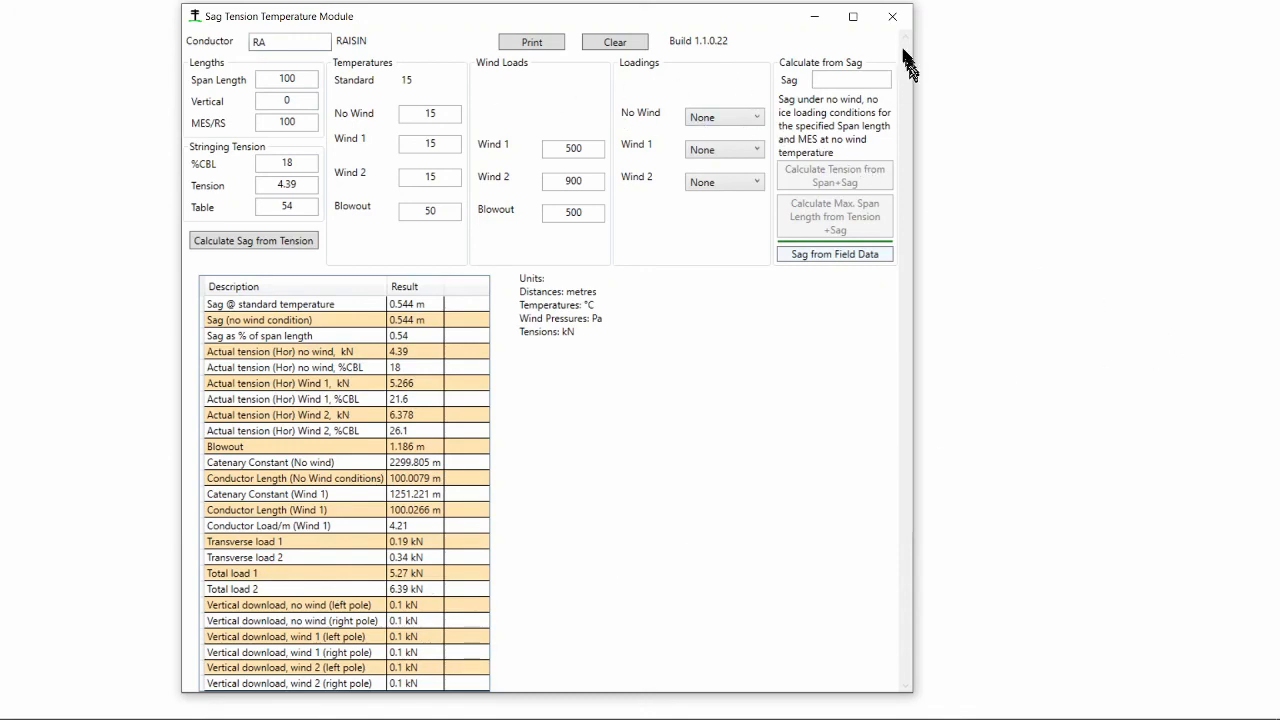
pyautogui.click(892, 16)
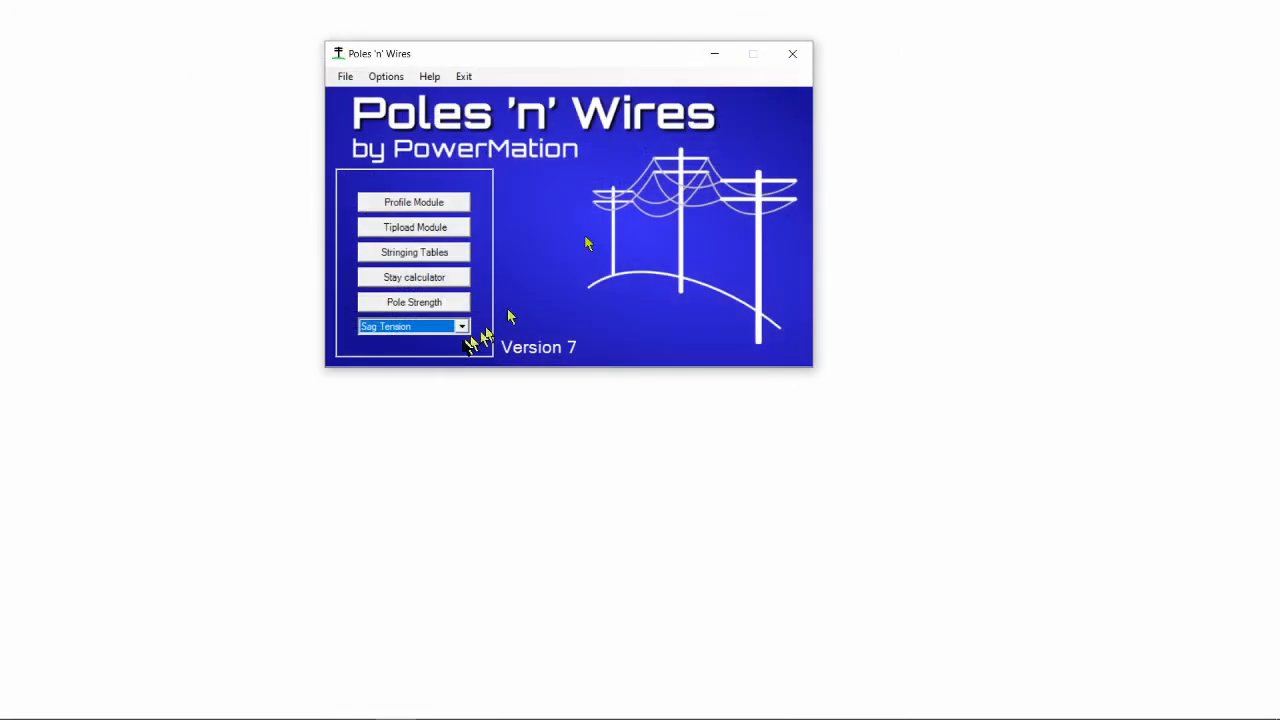
# - Open the Pole Strength calculator and review its Safety Factor and Limit State Method settings
pyautogui.click(437, 303)
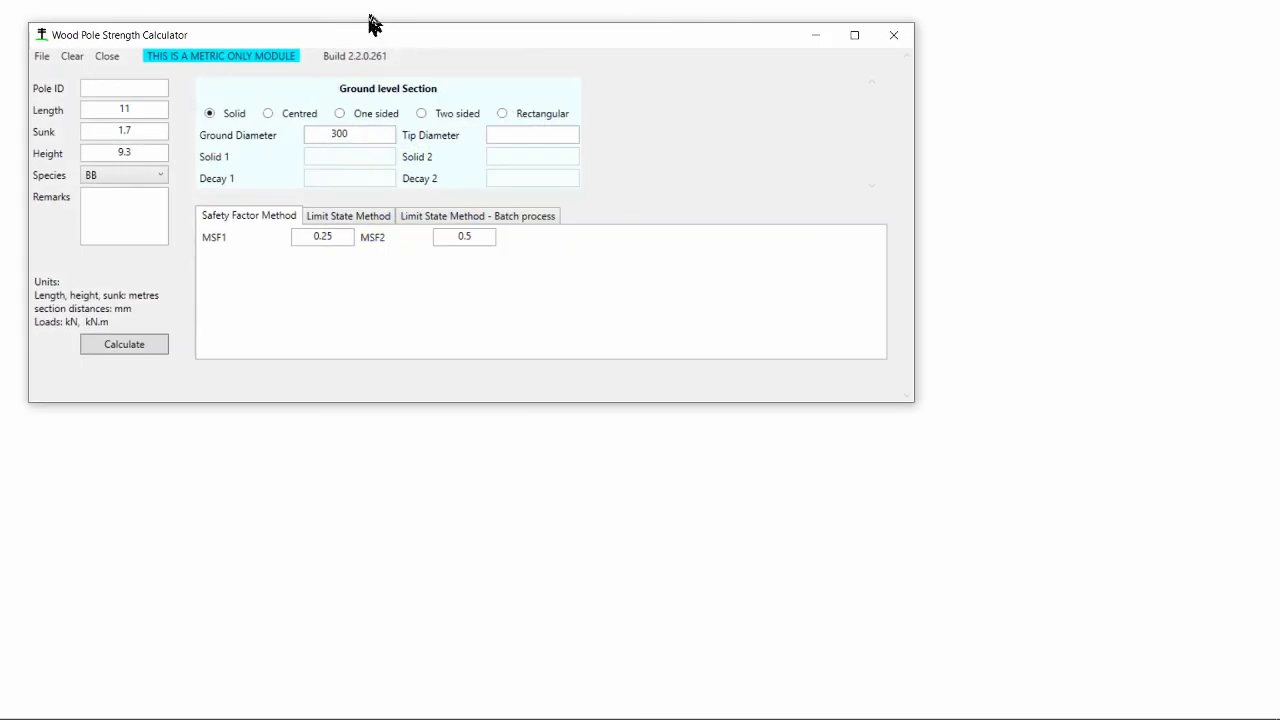
pyautogui.moveTo(369, 34); pyautogui.dragTo(530, 55)
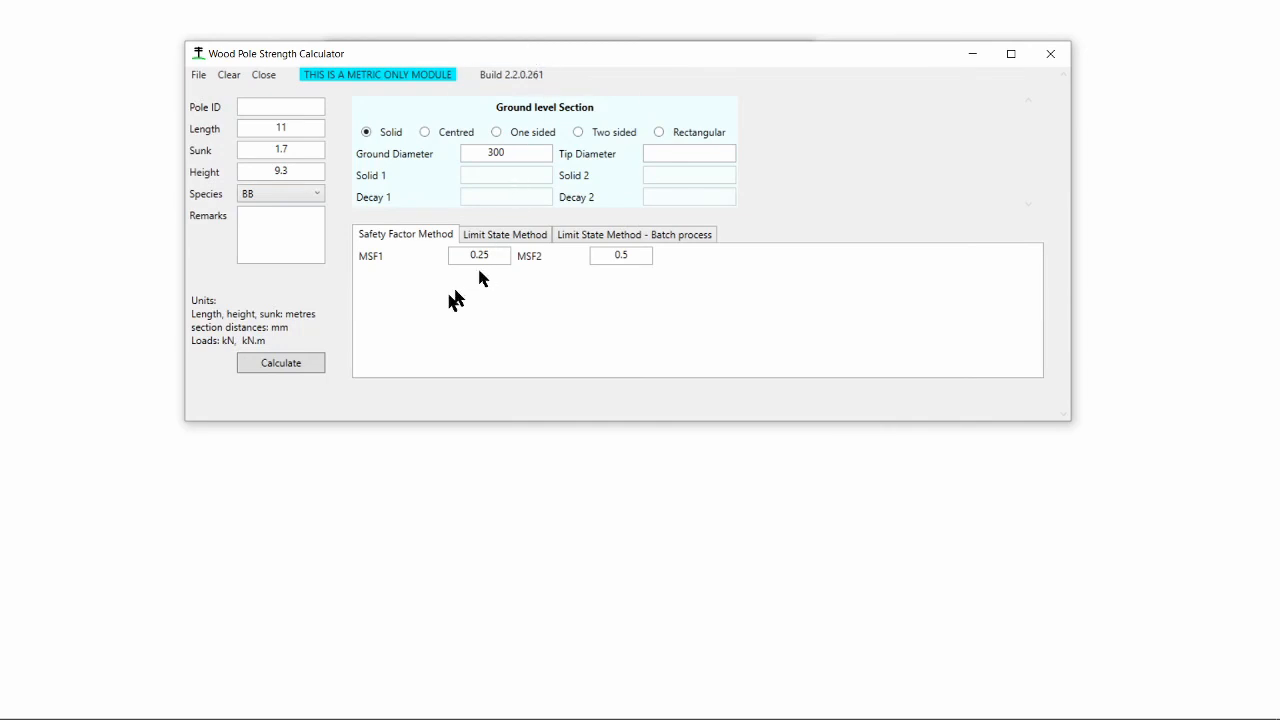
pyautogui.click(403, 236)
pyautogui.click(483, 237)
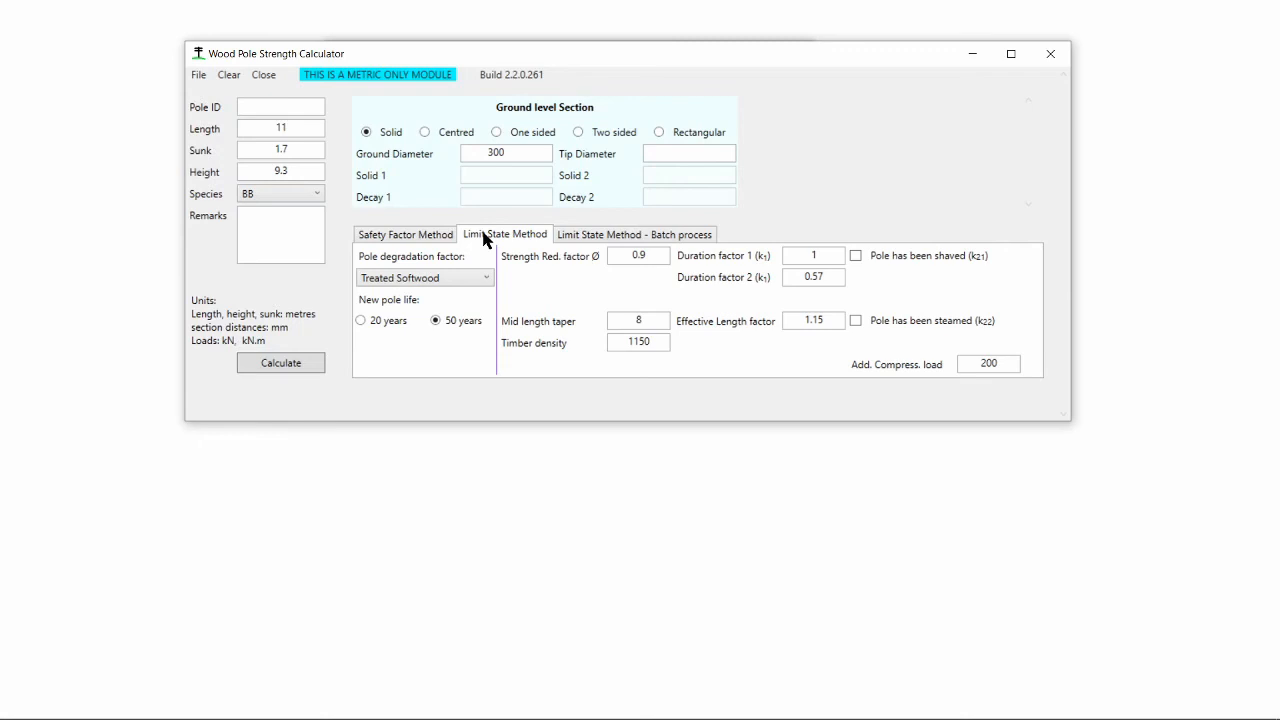
pyautogui.click(263, 75)
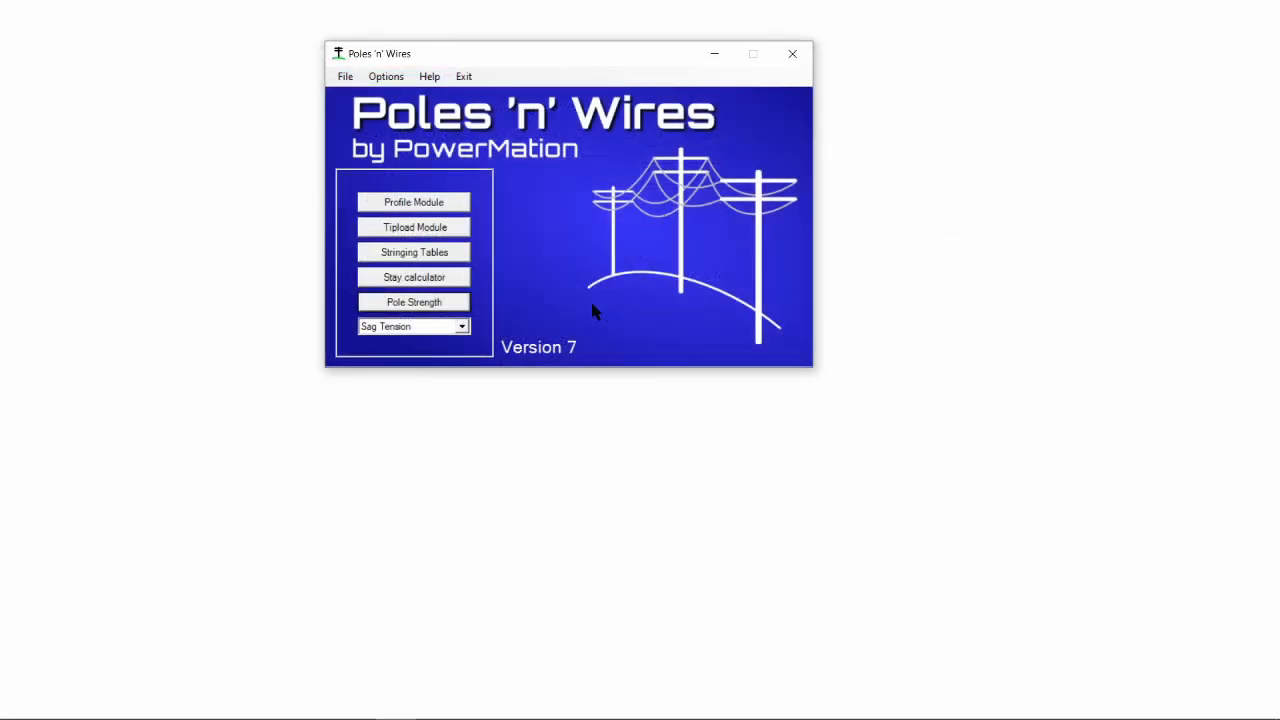